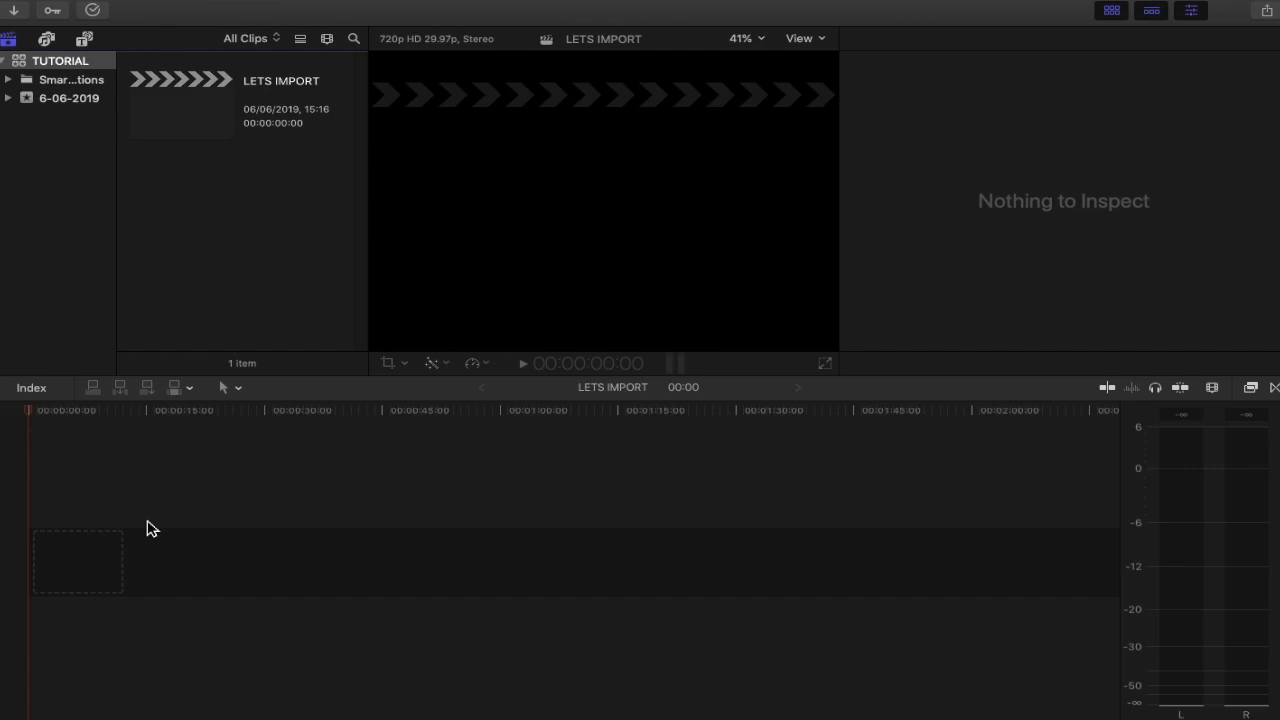
Take the editing window out of full screen and return it to full screen
mouse_move(68, 4)
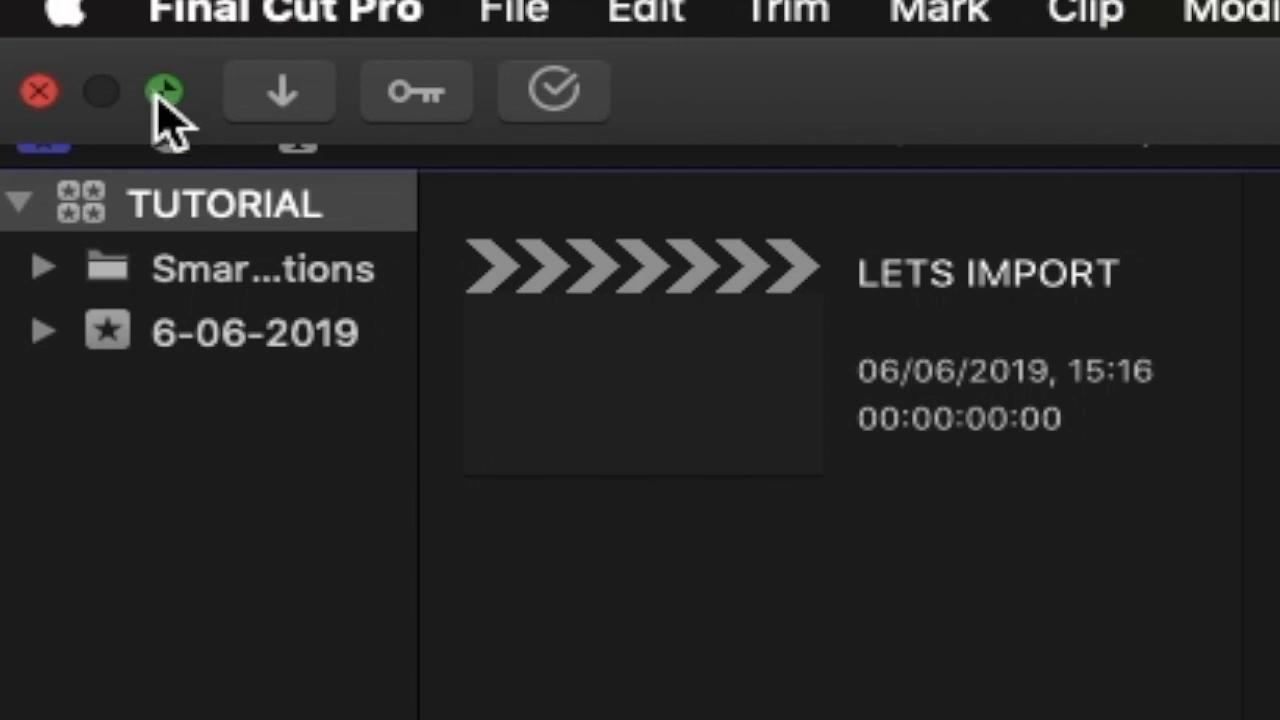
click(176, 103)
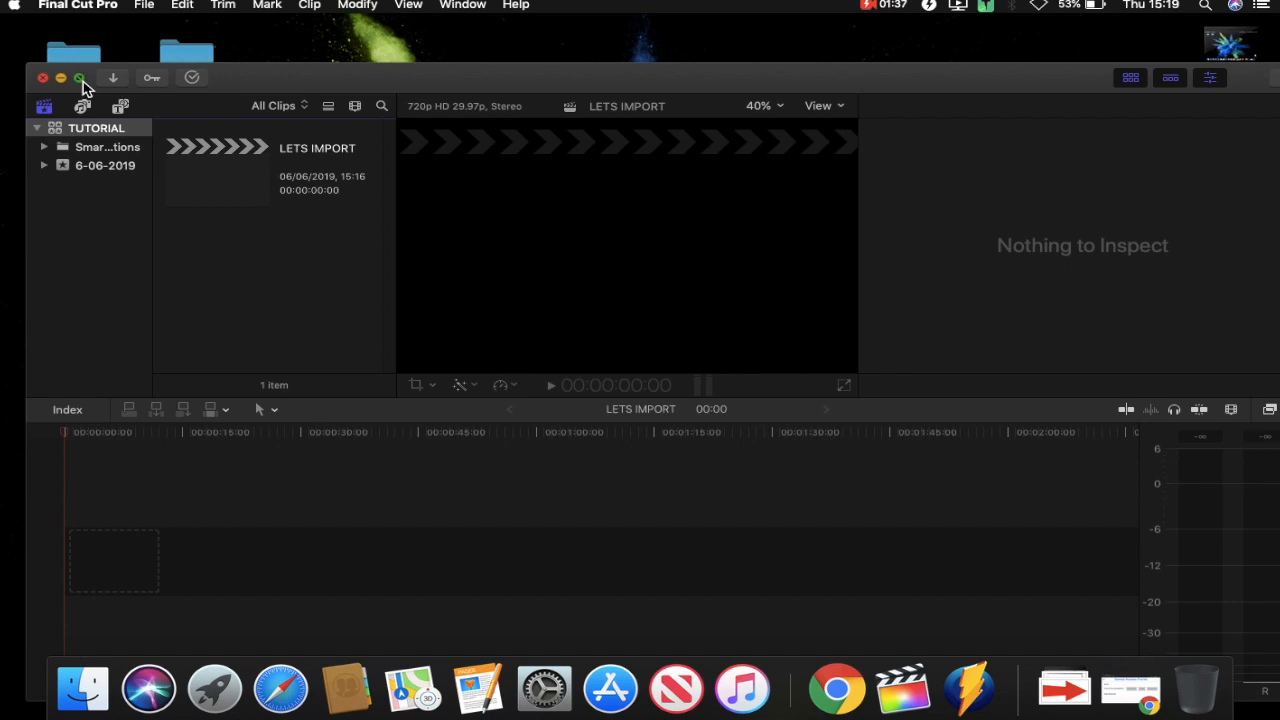
click(80, 79)
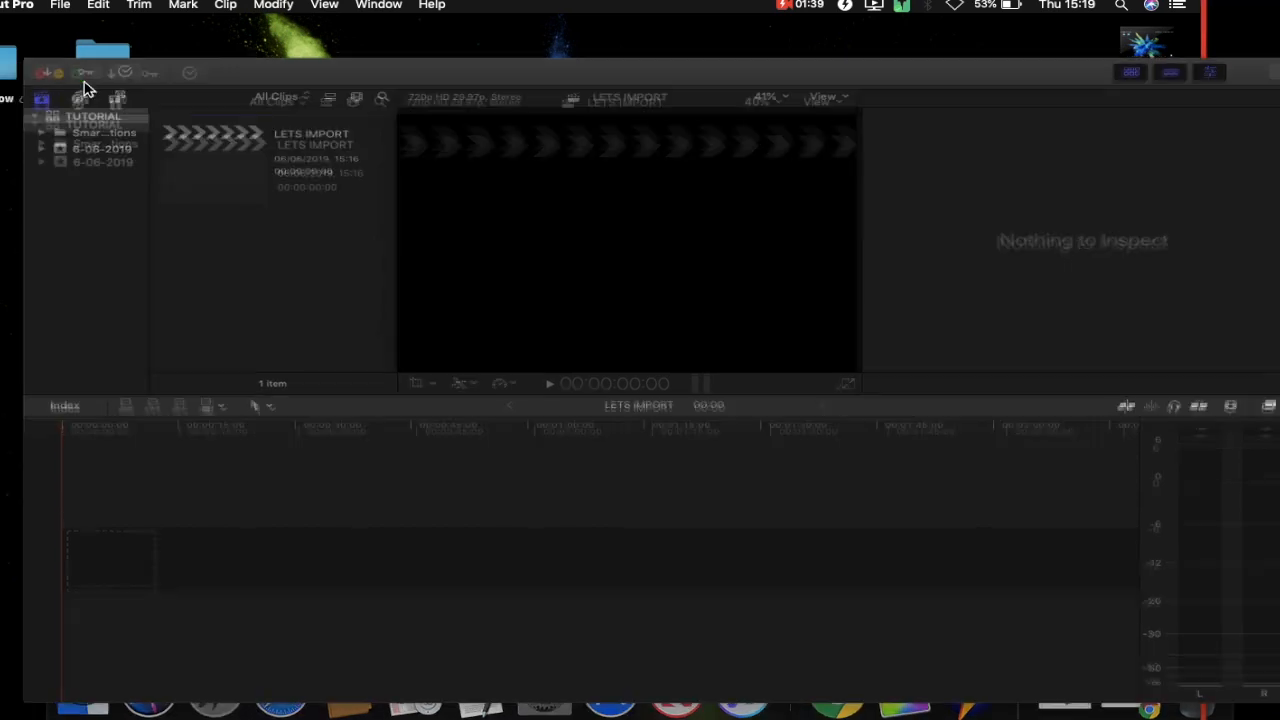
mouse_move(42, 32)
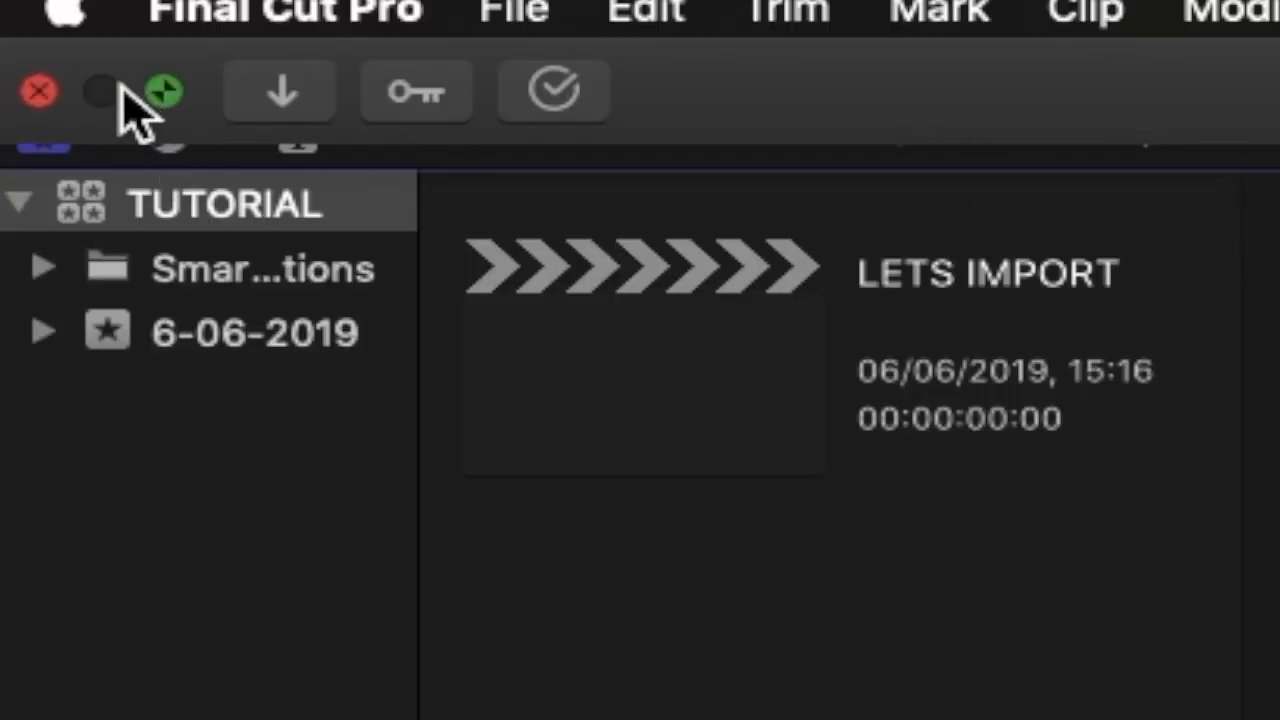
click(162, 93)
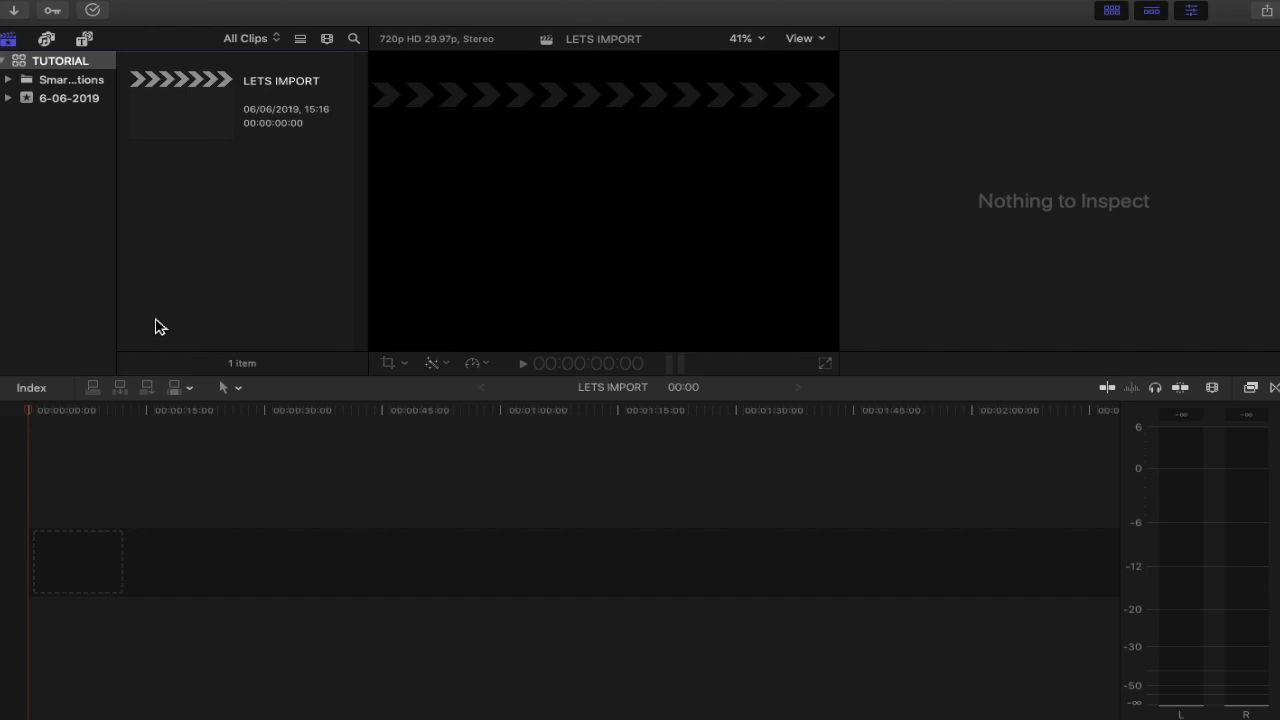
Open the Media Import window to bring in media files
mouse_move(124, 5)
click(144, 8)
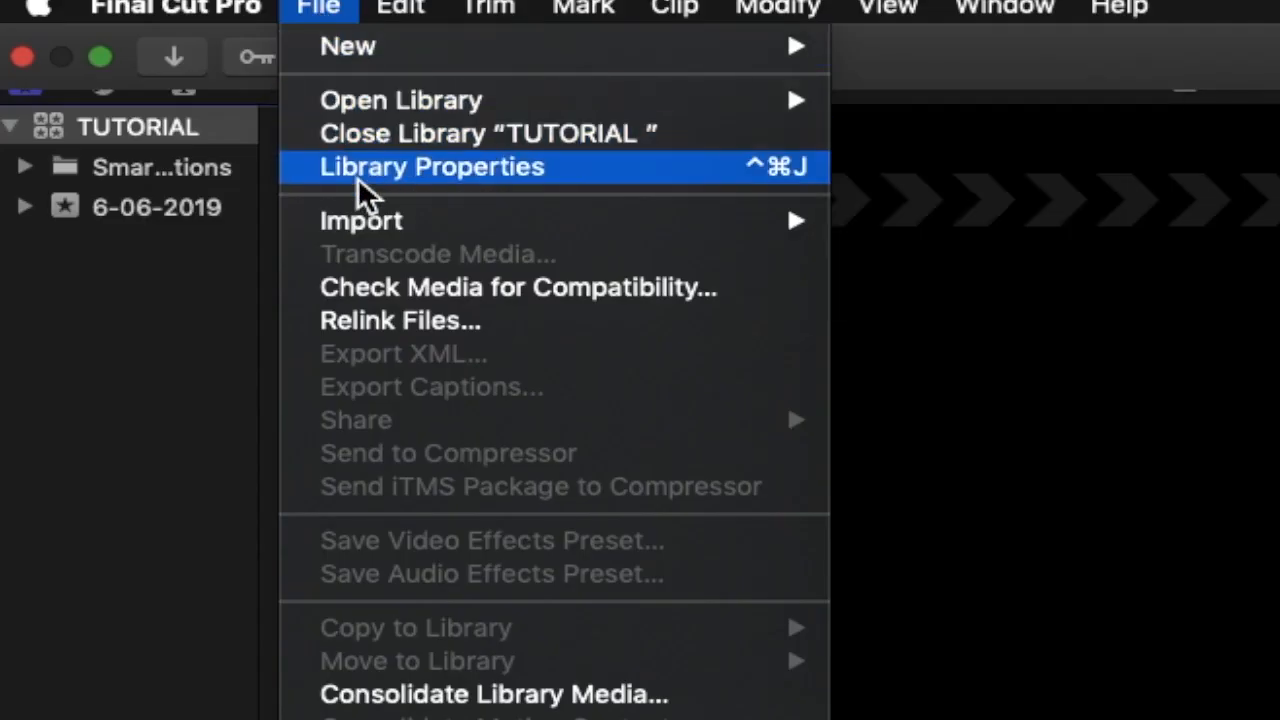
mouse_move(360, 238)
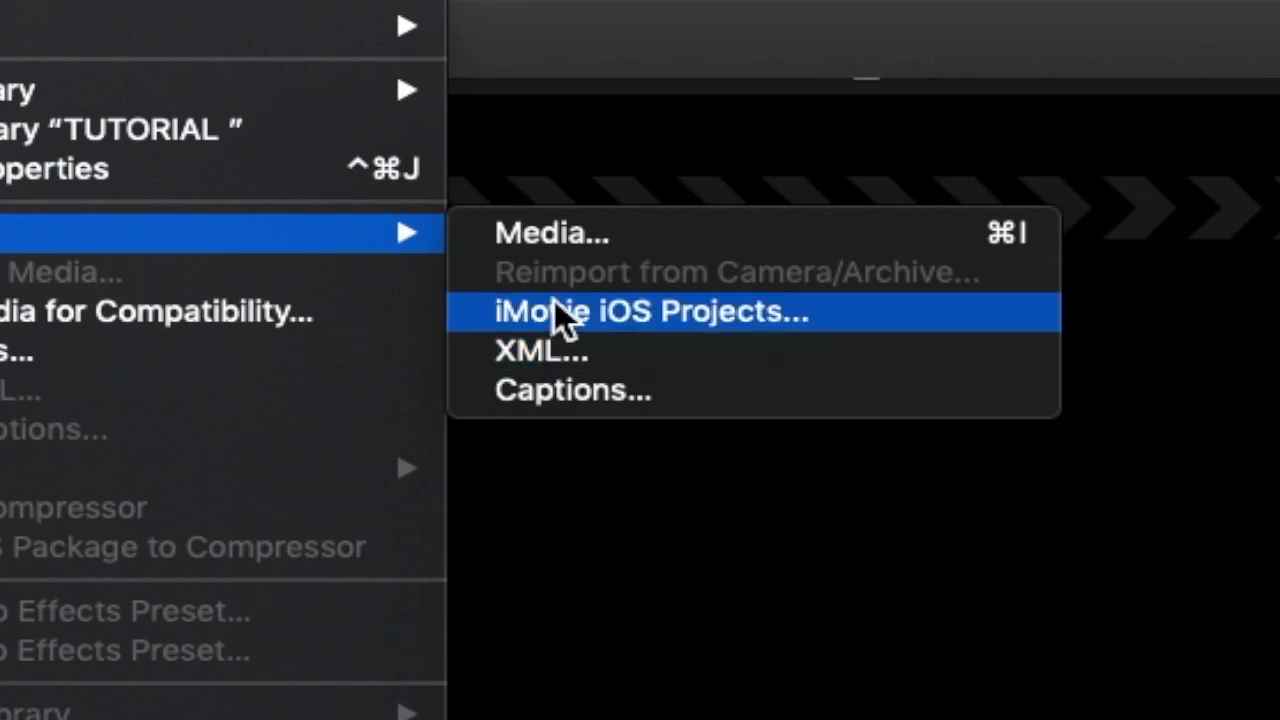
click(563, 237)
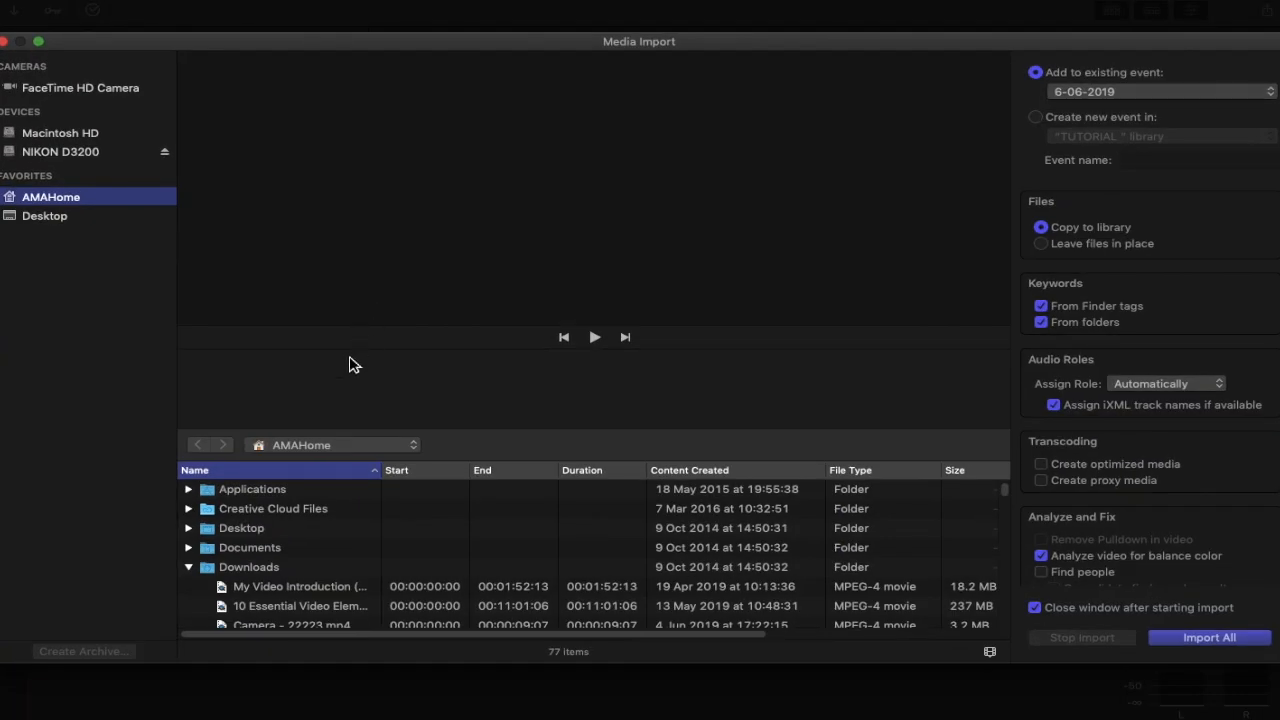
Collapse the Downloads folder and expand the Desktop folder and its Lets Import subfolder in the import file list
click(189, 568)
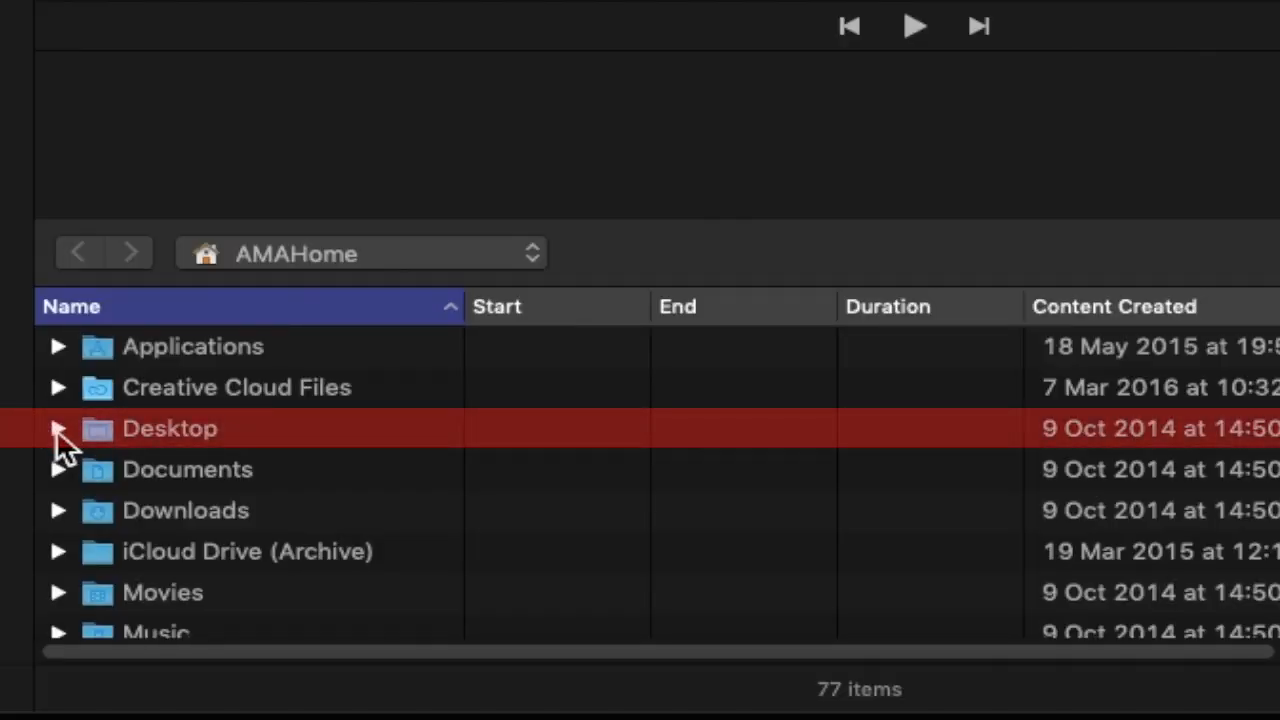
click(58, 428)
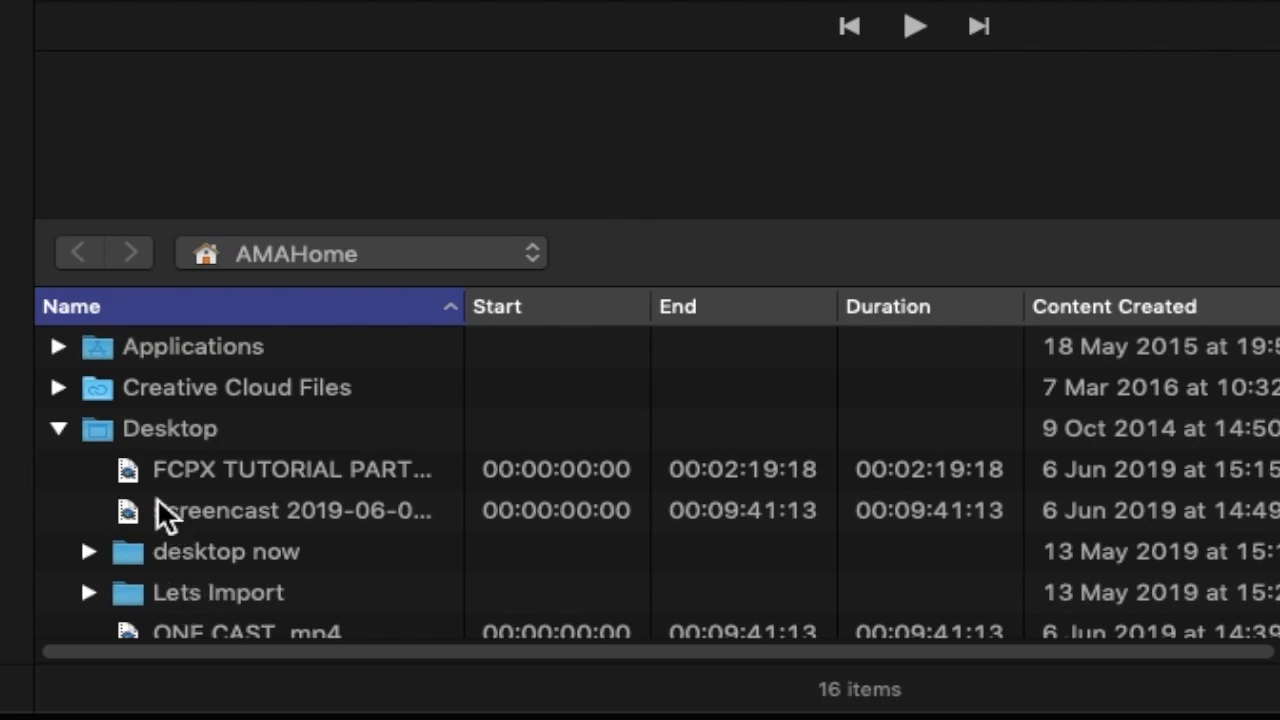
click(60, 428)
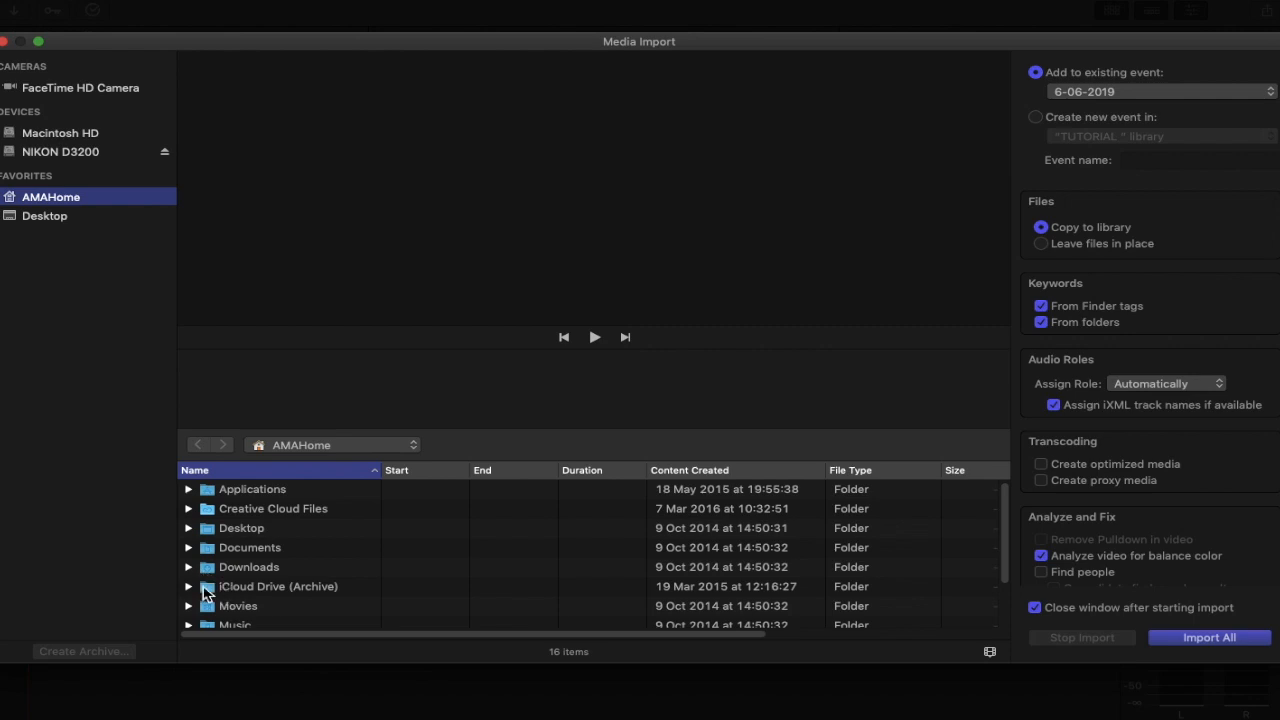
click(189, 529)
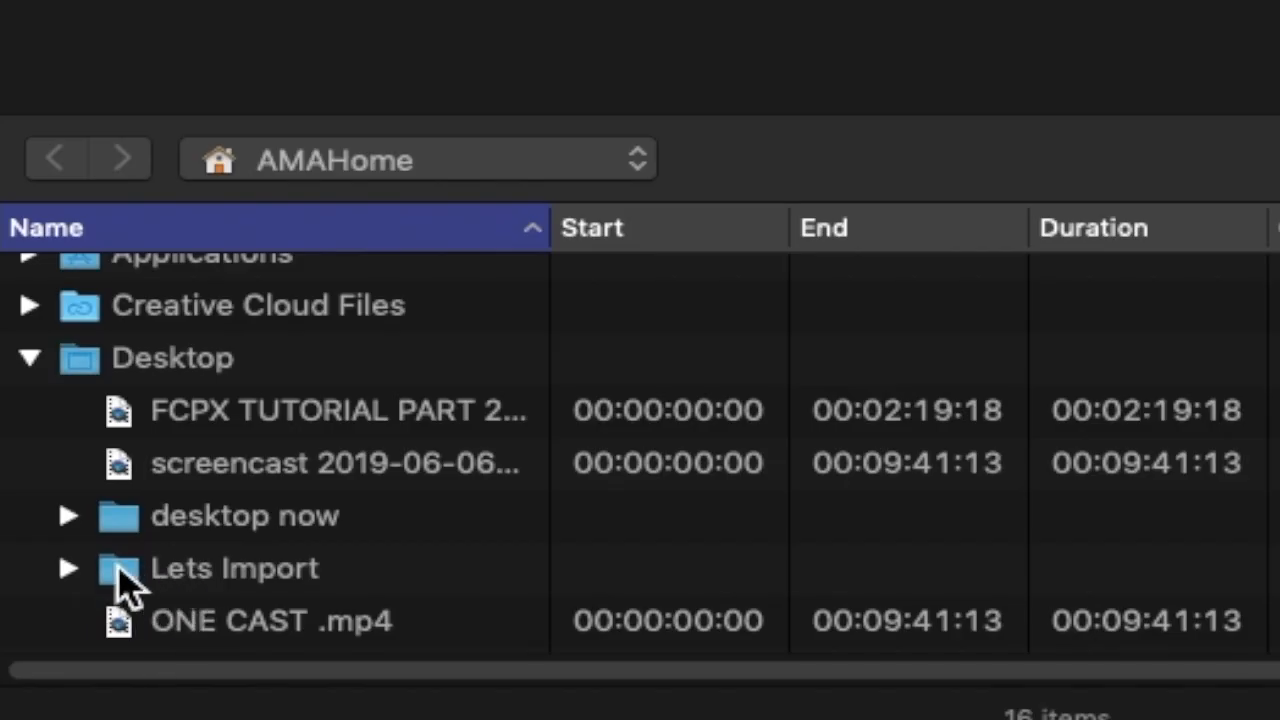
click(68, 568)
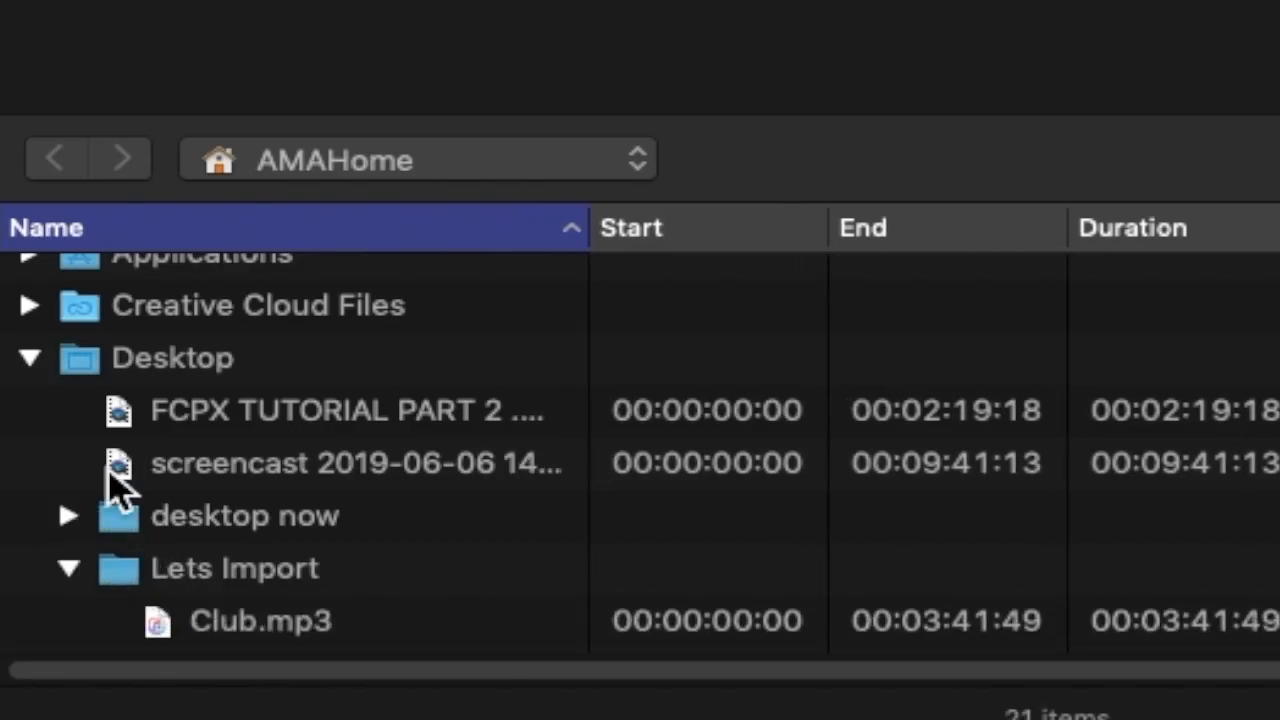
Import the PNG image I4nTT20E_400x400.png from the Lets Import folder into the 6-06-2019 event, copying it to the library
scroll(240, 600, down, 4)
scroll(240, 600, down, 2)
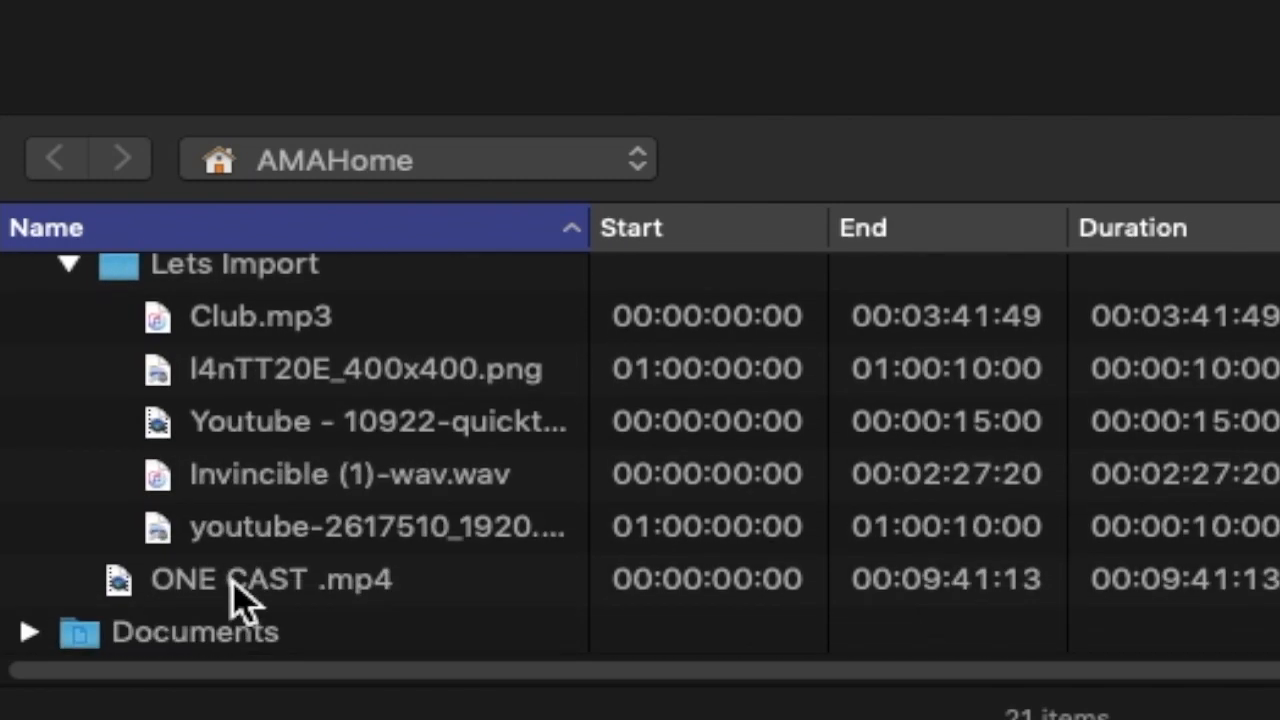
scroll(240, 600, up, 2)
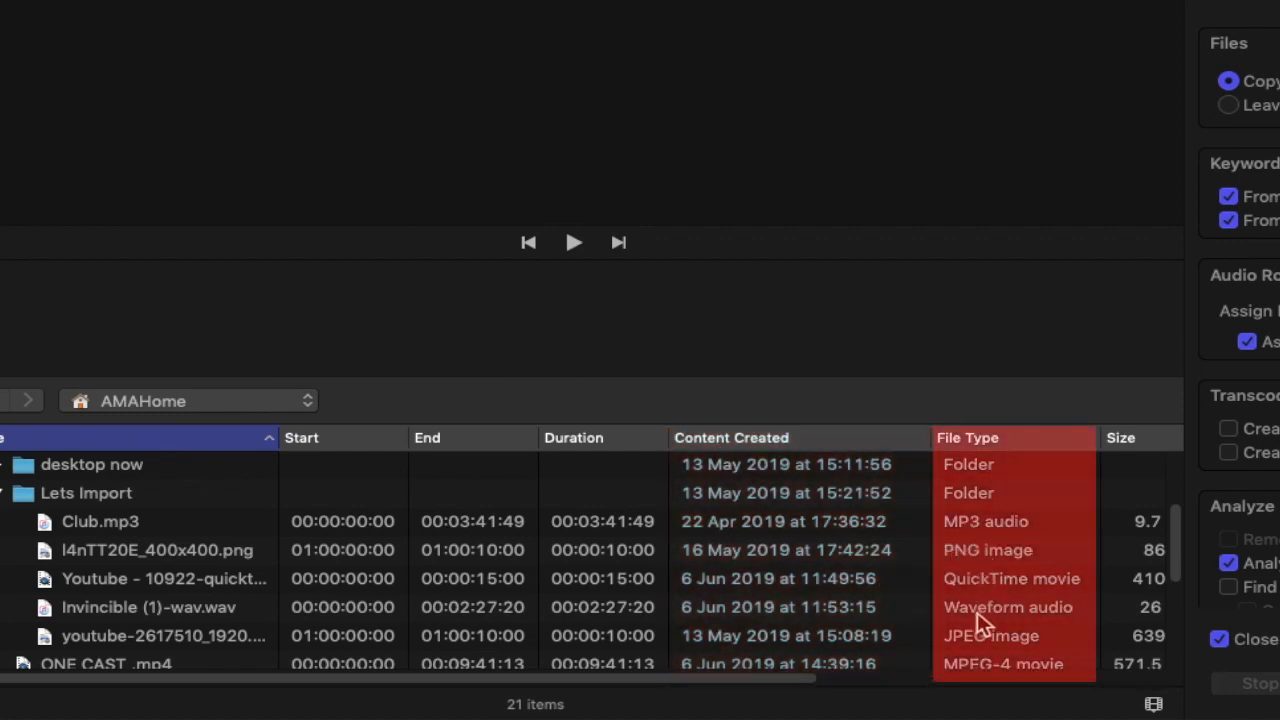
scroll(978, 618, down, 1)
scroll(978, 618, up, 2)
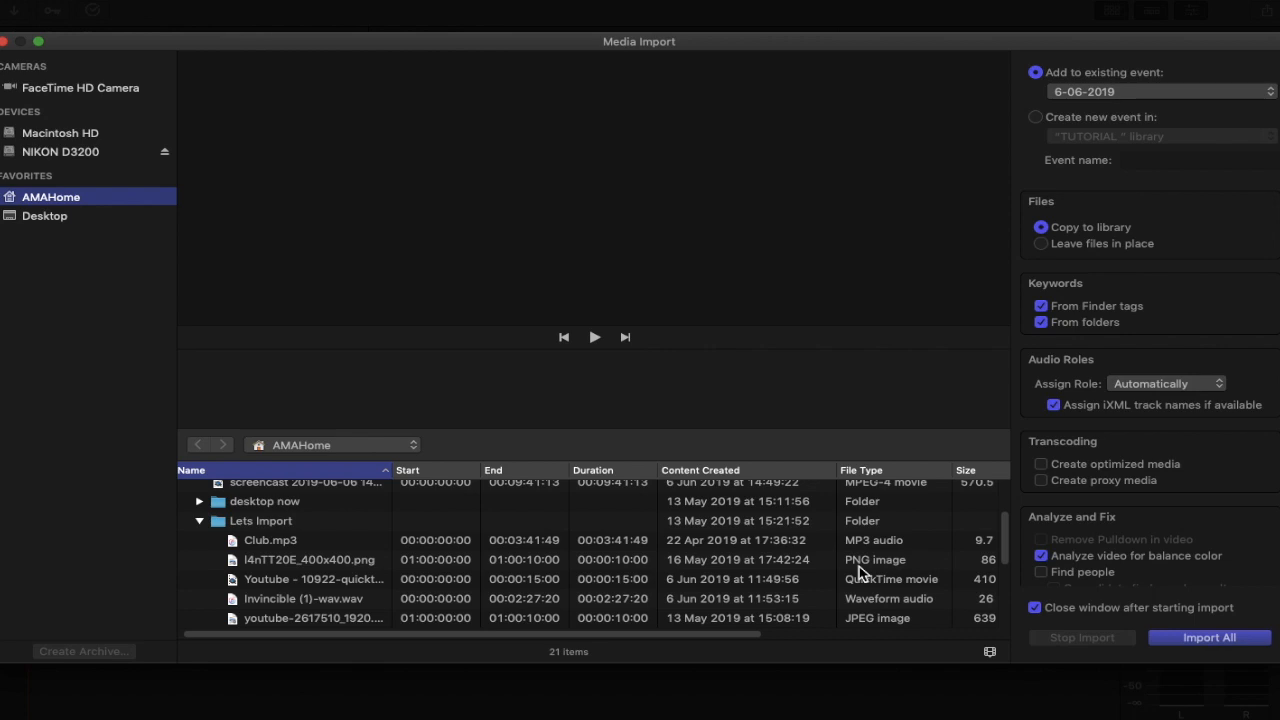
click(848, 563)
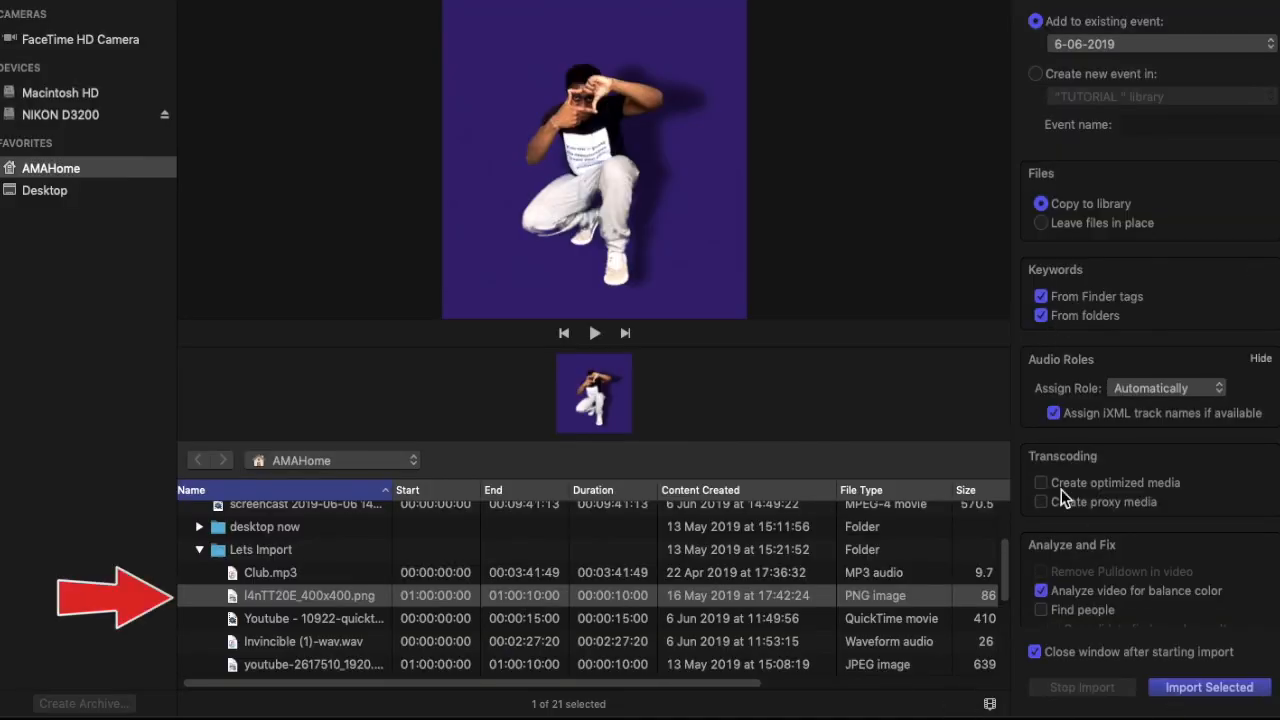
click(1200, 688)
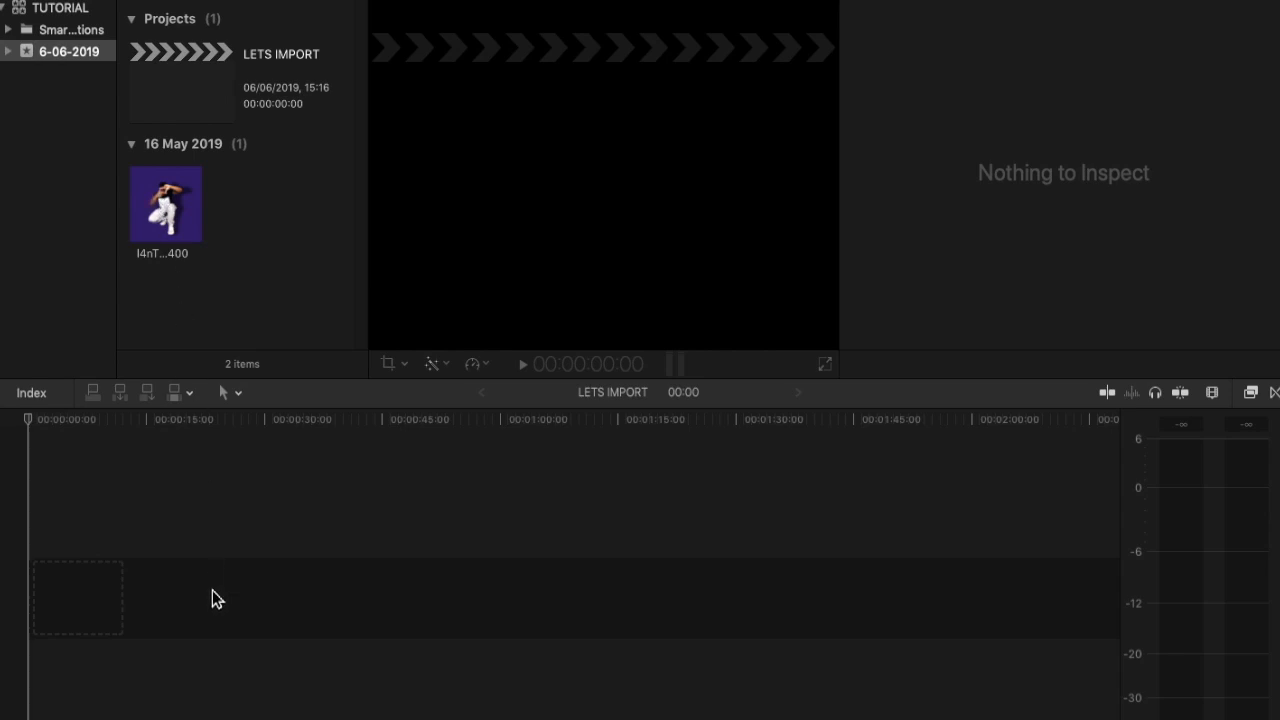
Extend the imported image's selected range to its full 10 seconds, add it to the timeline, and move the playhead to its end
click(170, 204)
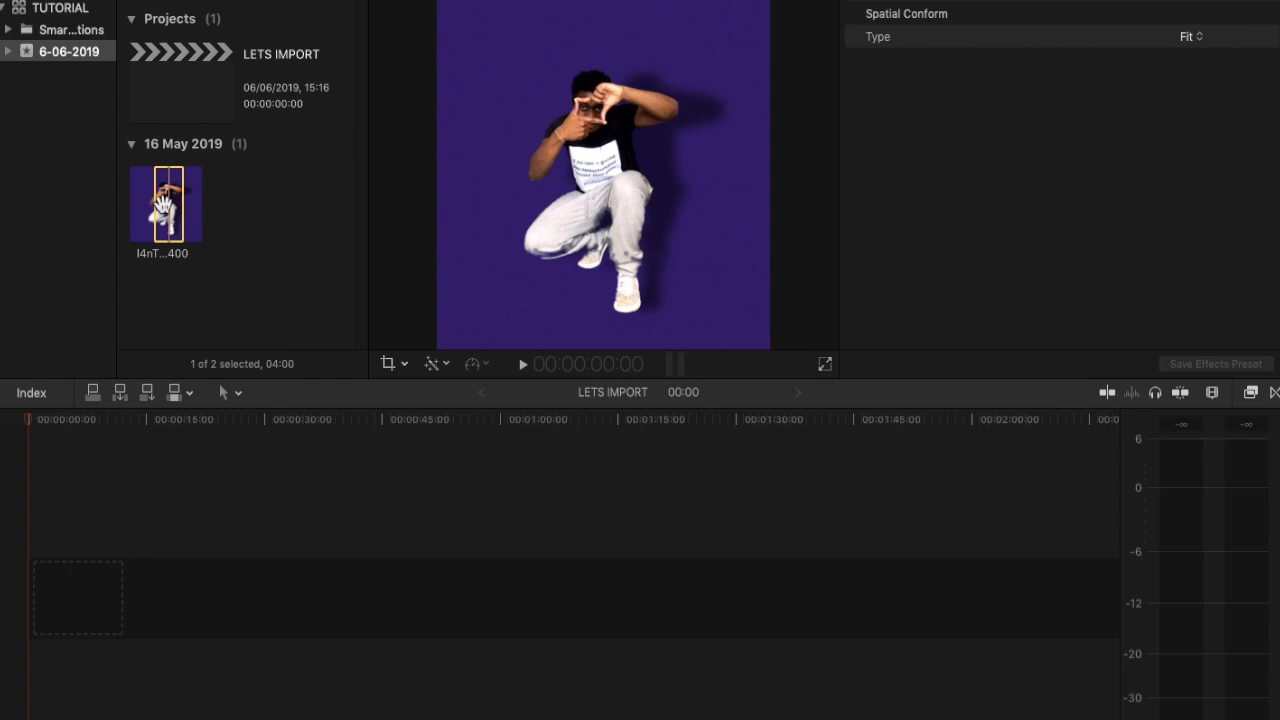
mouse_move(157, 206)
mouse_down()
mouse_move(133, 212)
mouse_move(147, 215)
mouse_up()
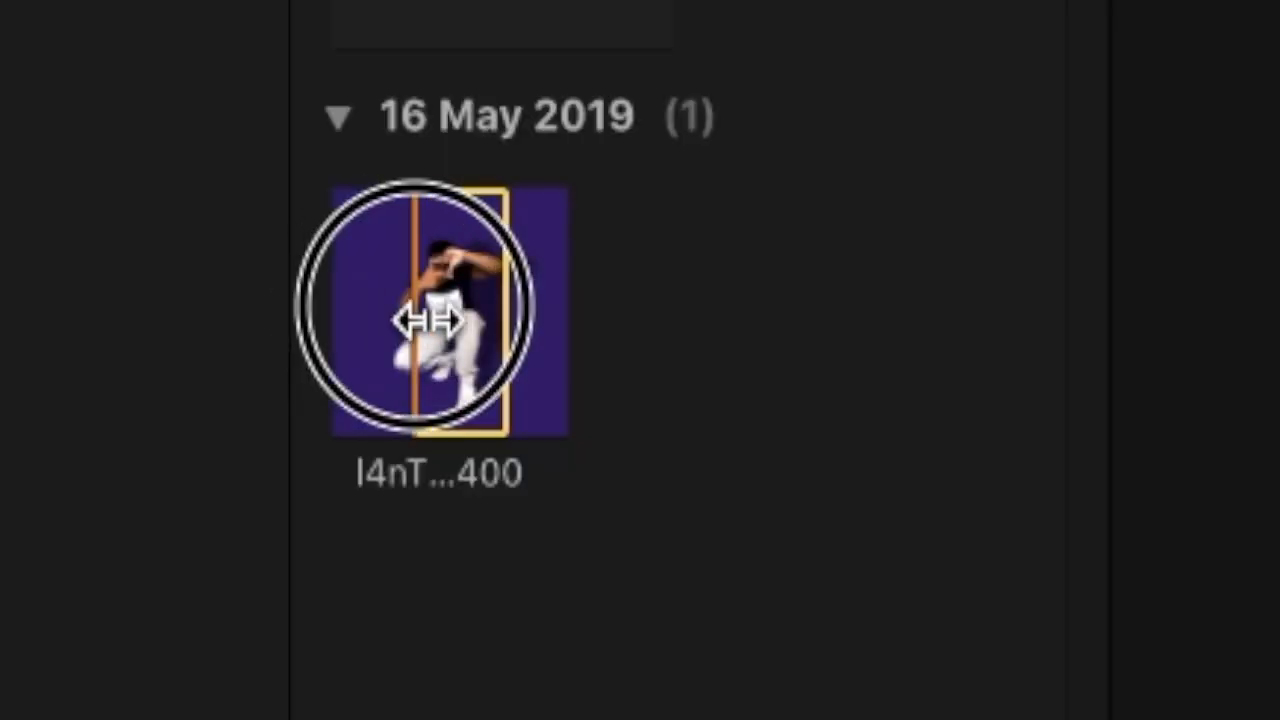
drag(388, 345, 334, 360)
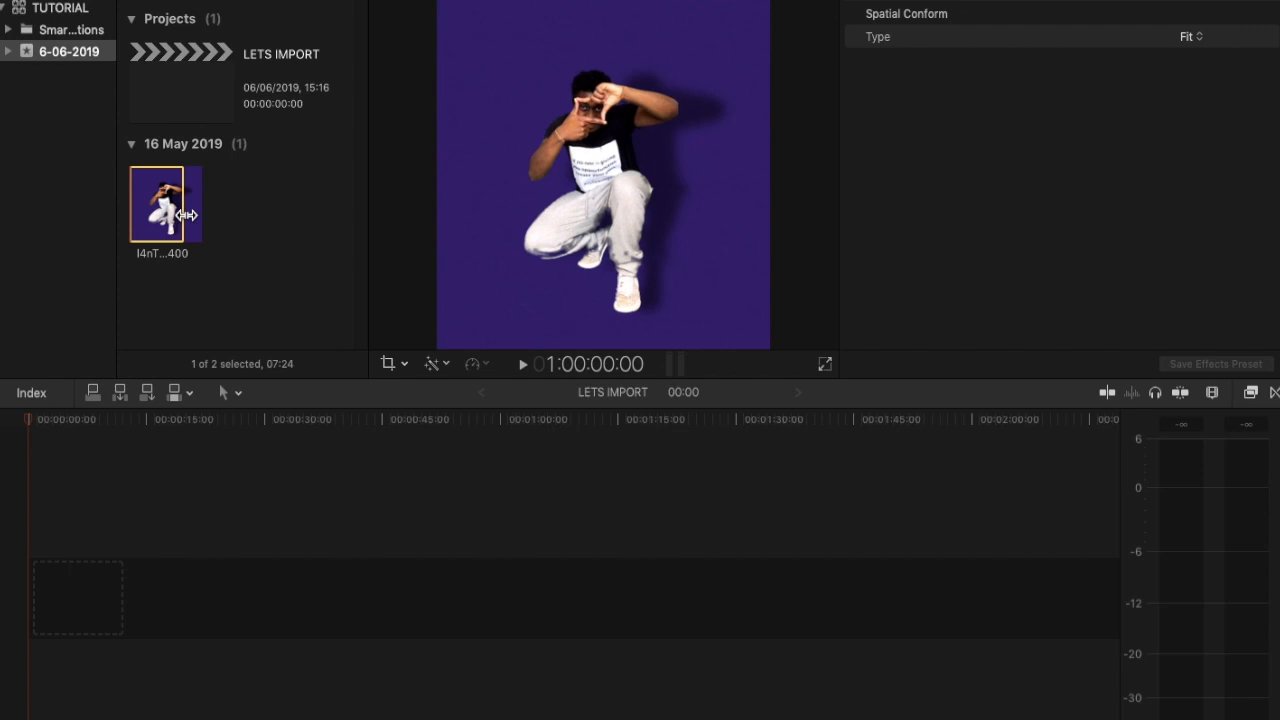
drag(187, 215, 85, 575)
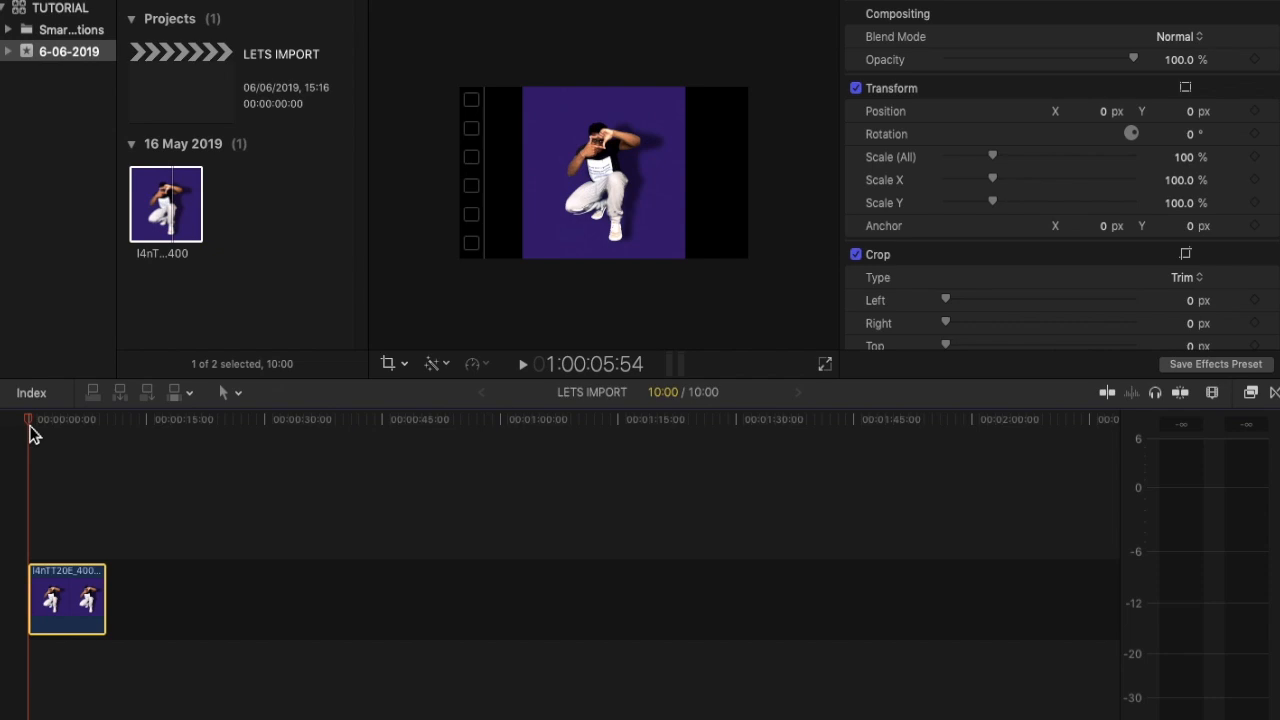
click(98, 419)
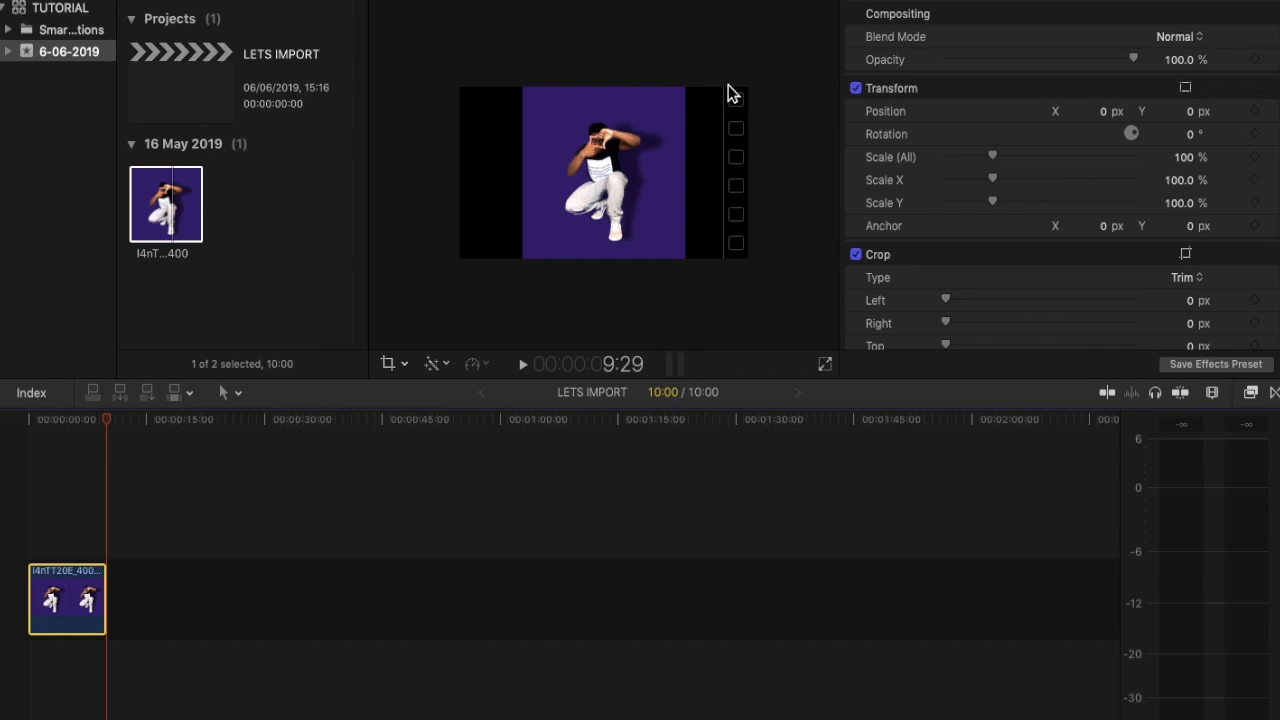
Select the LETS IMPORT project in the browser and reopen the Media Import window
click(190, 95)
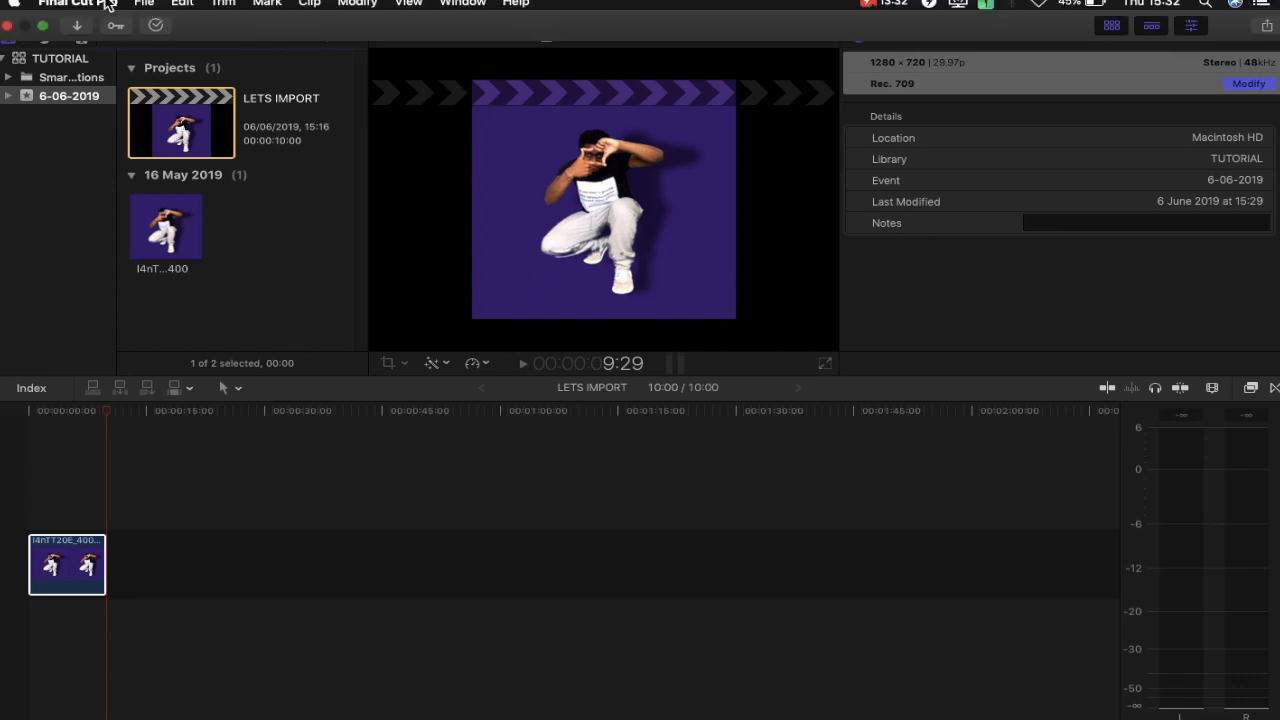
click(145, 4)
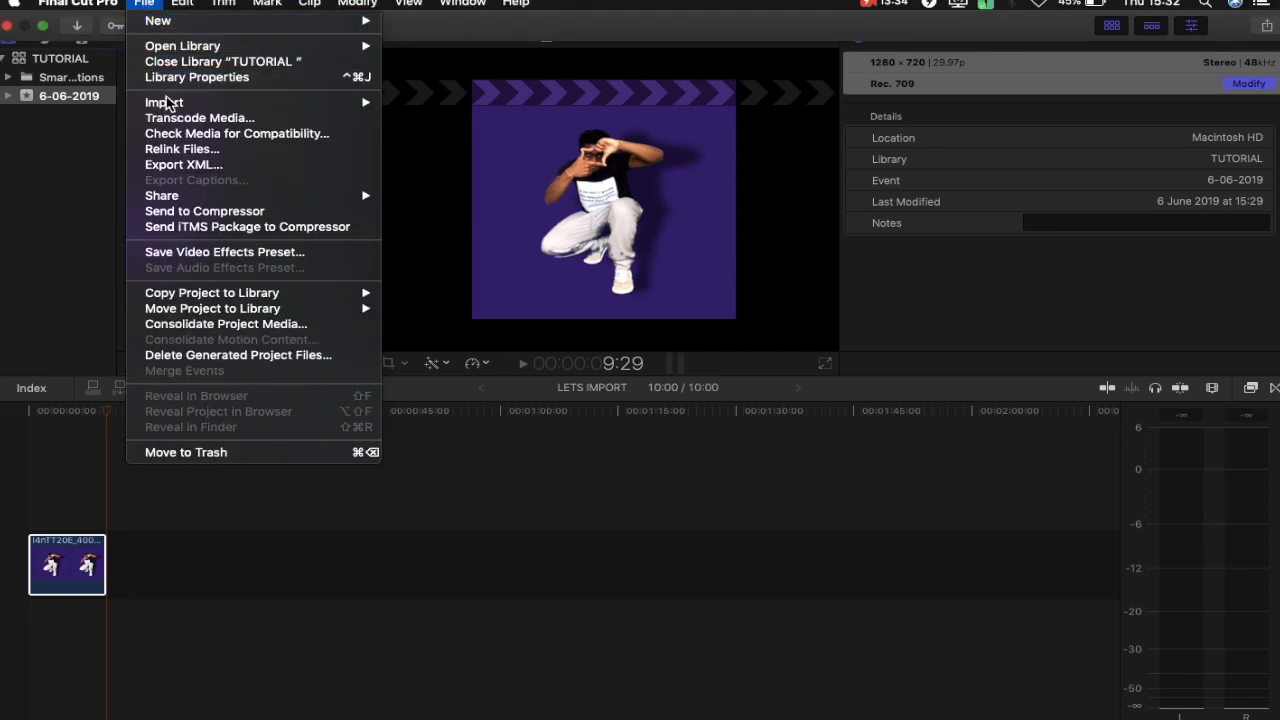
mouse_move(170, 104)
click(400, 112)
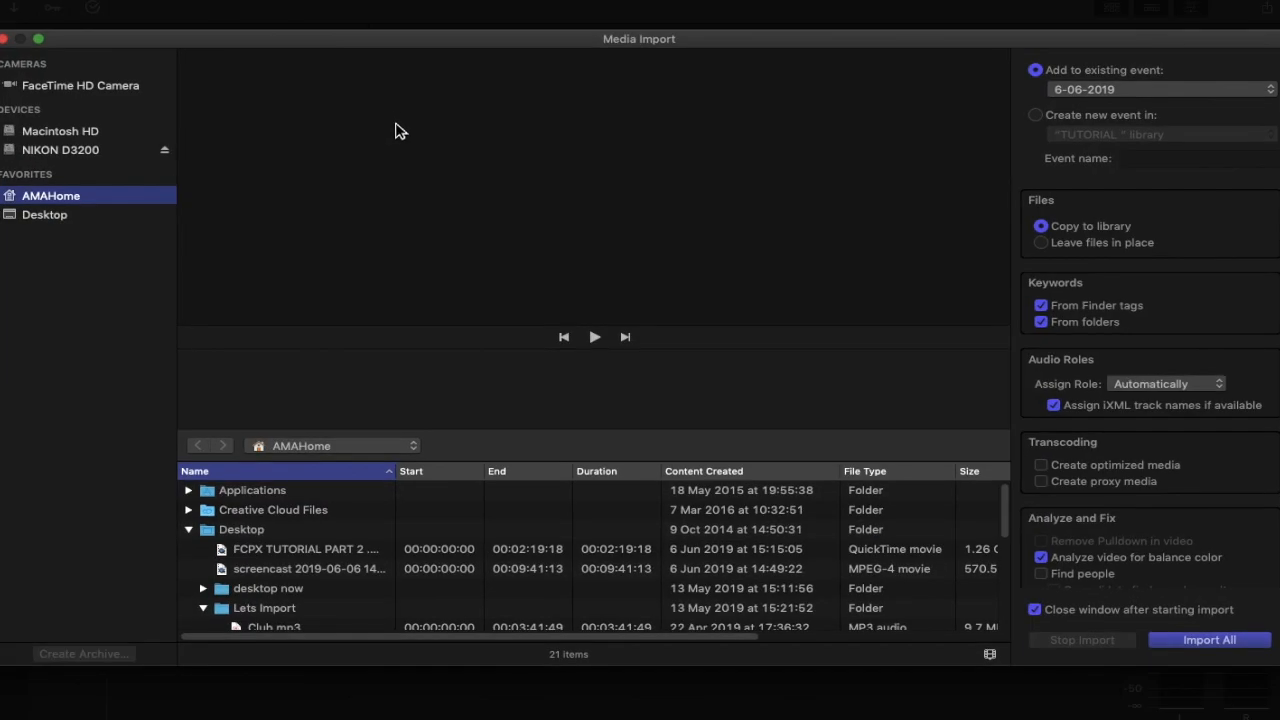
Import Invincible (1)-wav.wav and the youtube-2617510_1920 JPEG together from the Lets Import folder into the 6-06-2019 event
scroll(280, 590, down, 3)
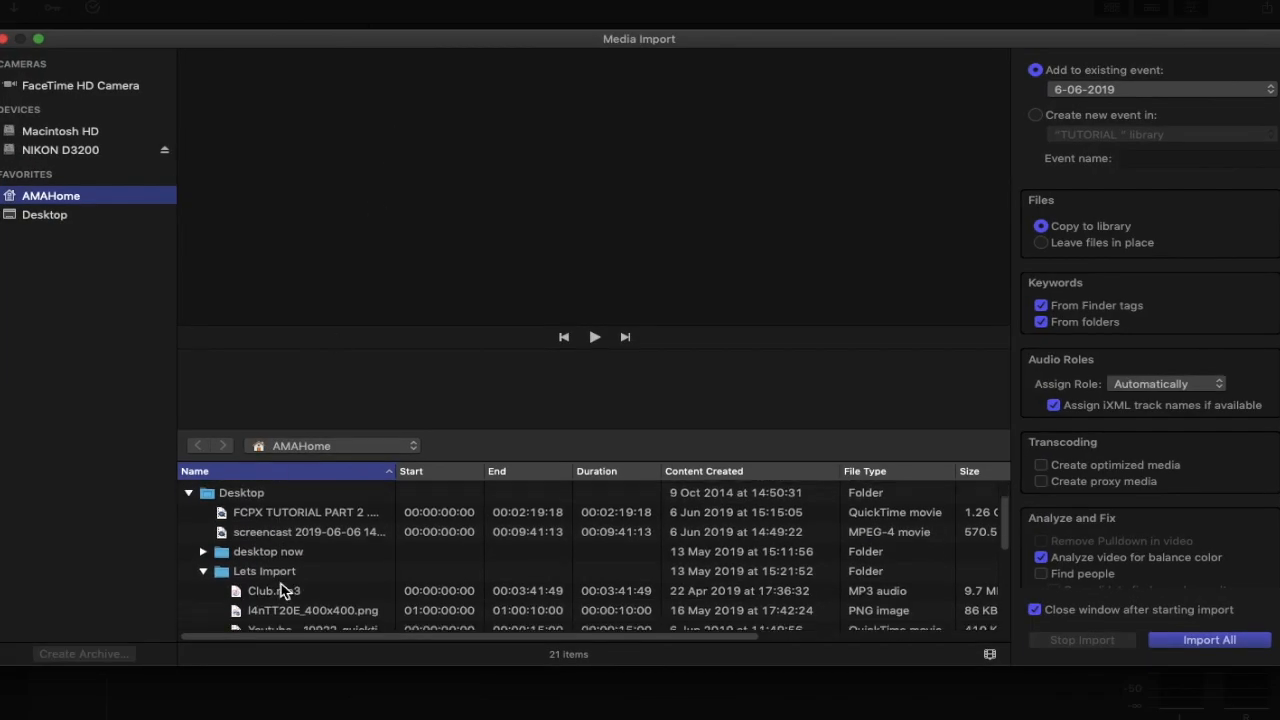
scroll(282, 591, up, 3)
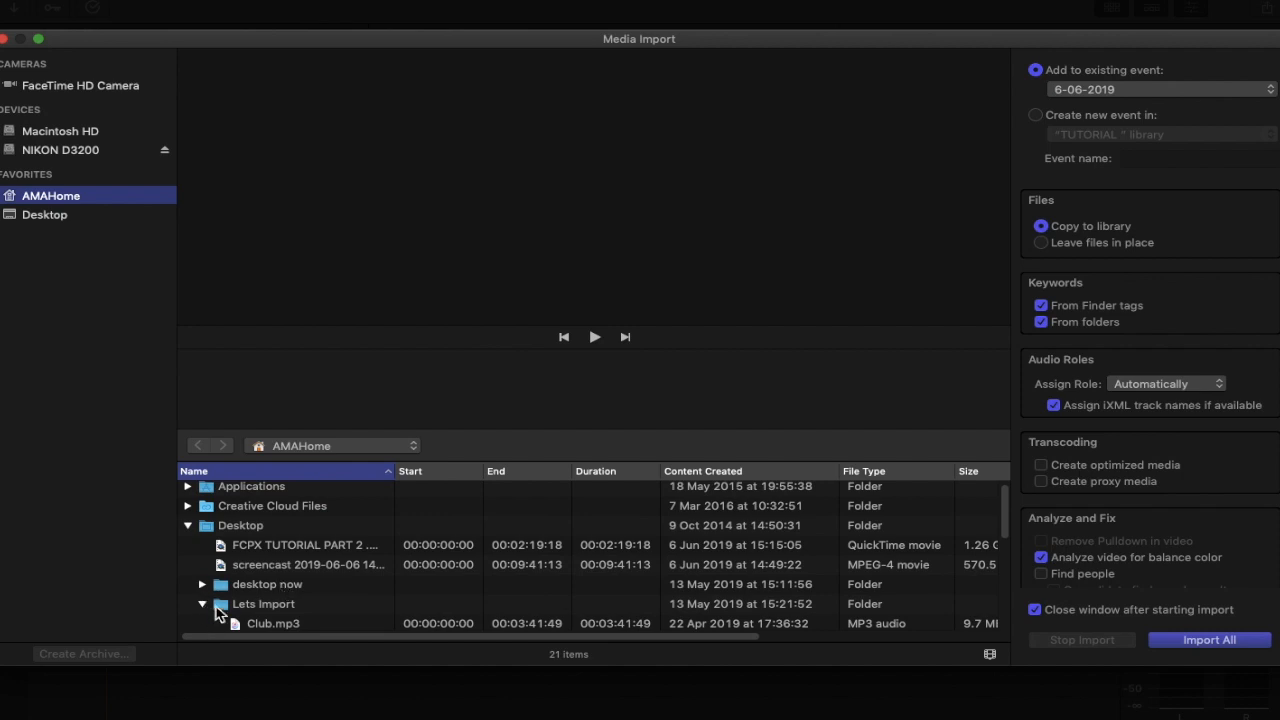
scroll(283, 592, down, 1)
scroll(283, 592, down, 4)
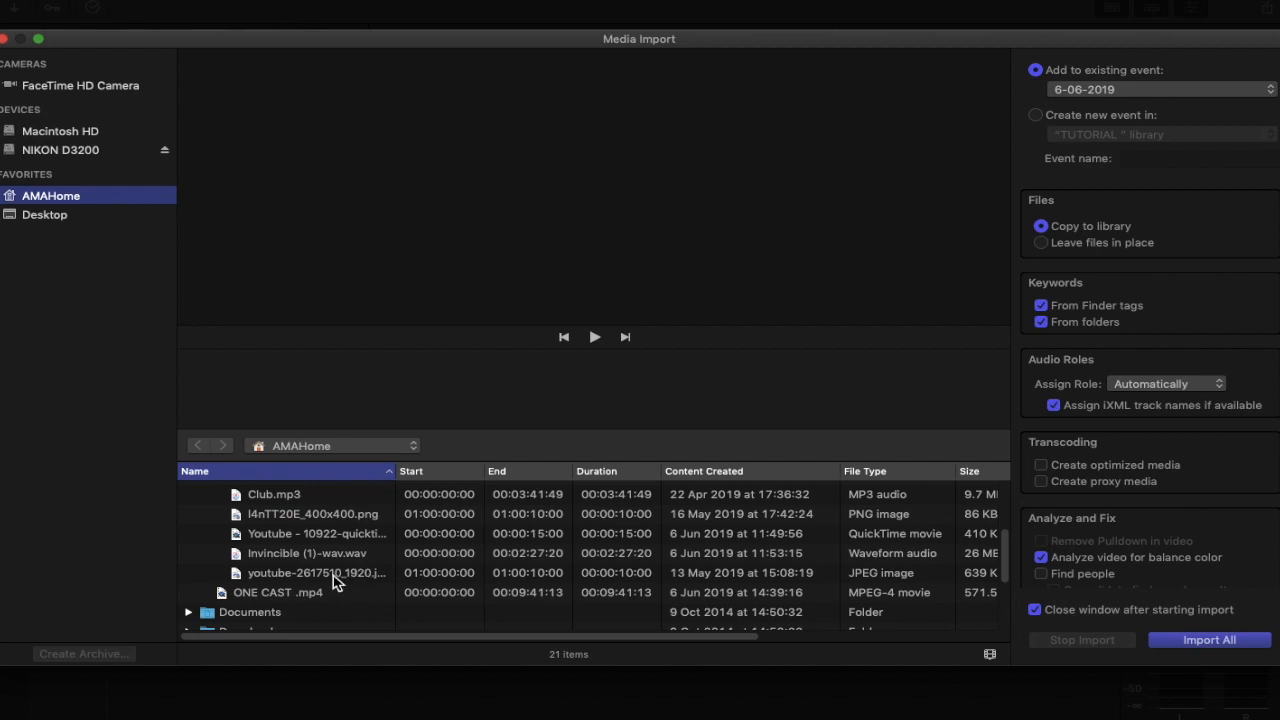
click(245, 553)
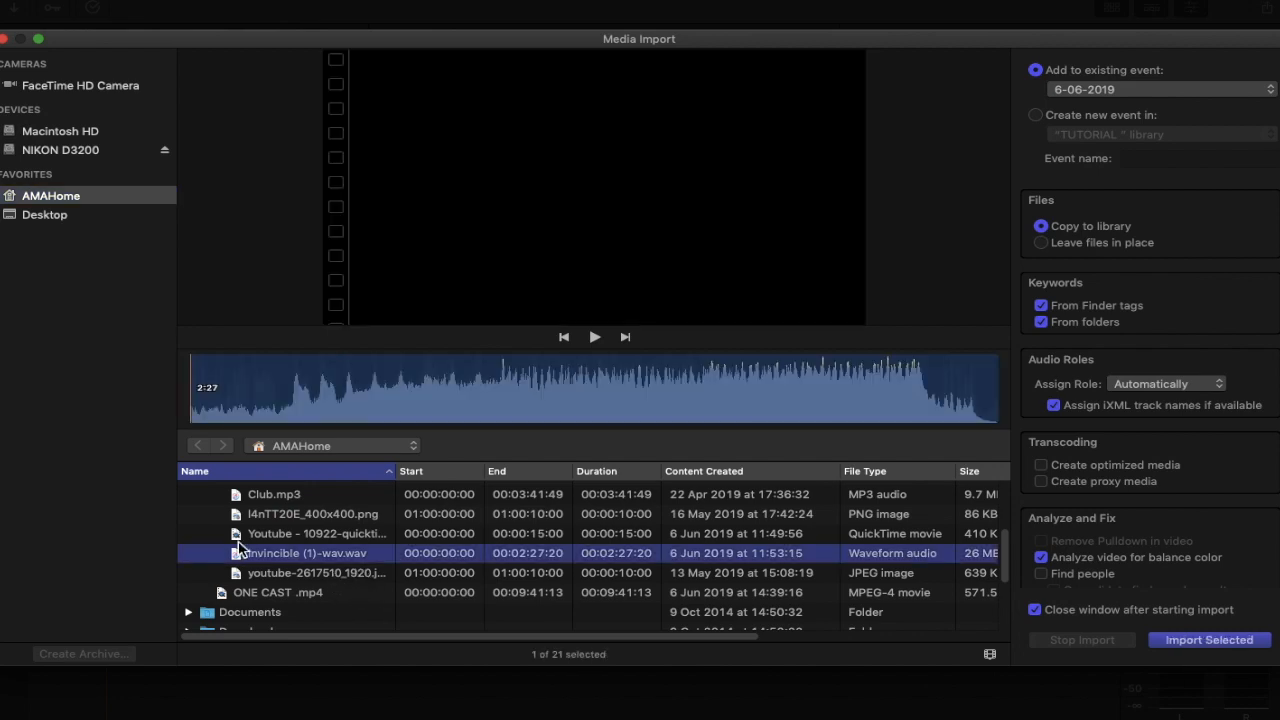
shift+click(342, 576)
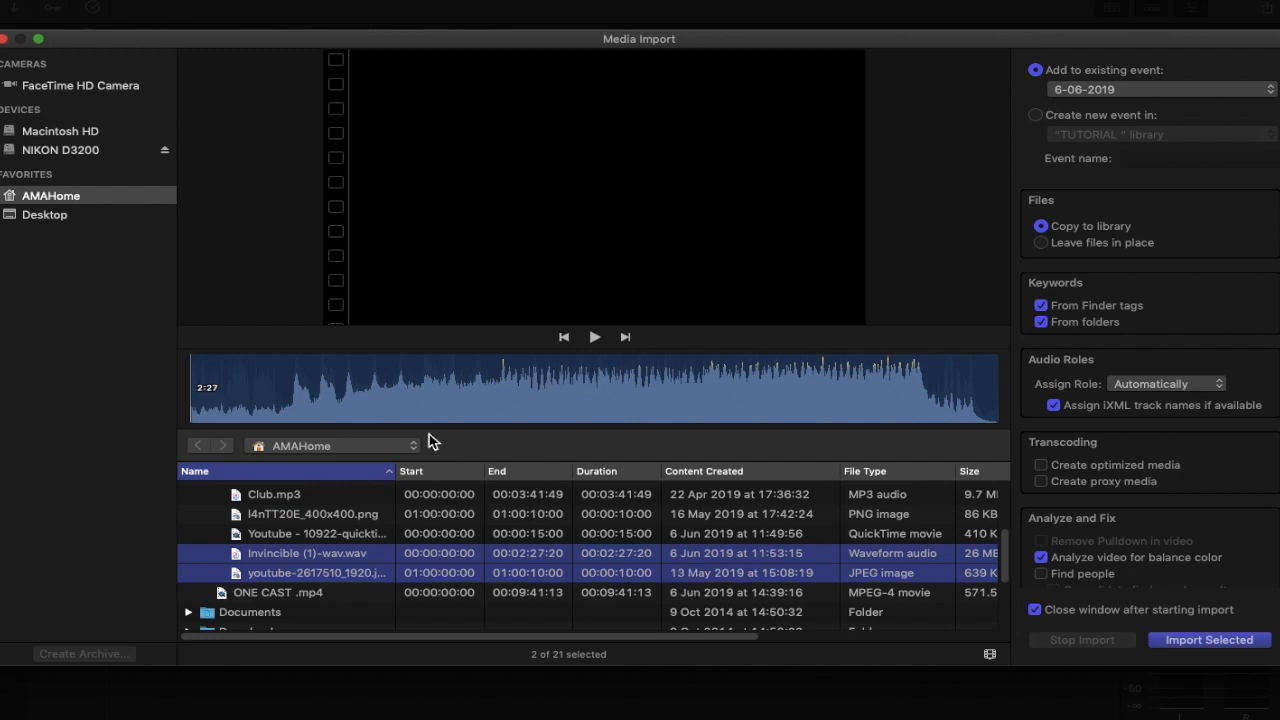
click(308, 388)
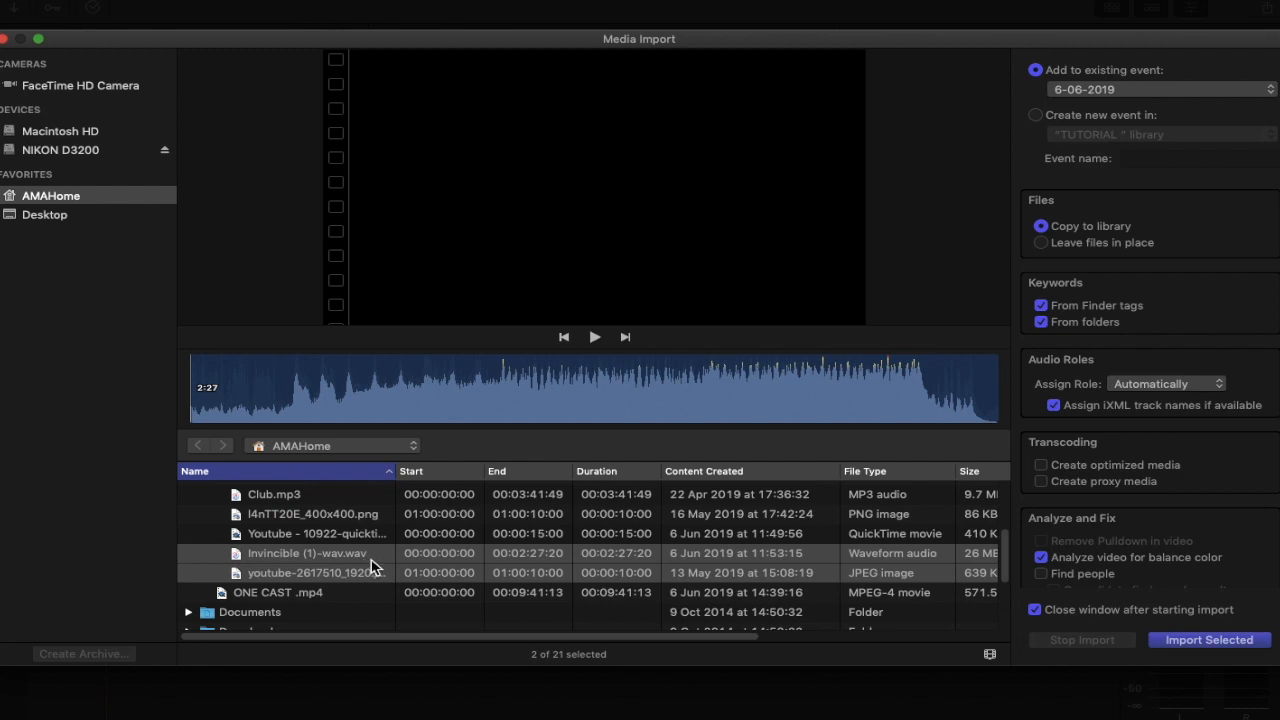
click(1191, 642)
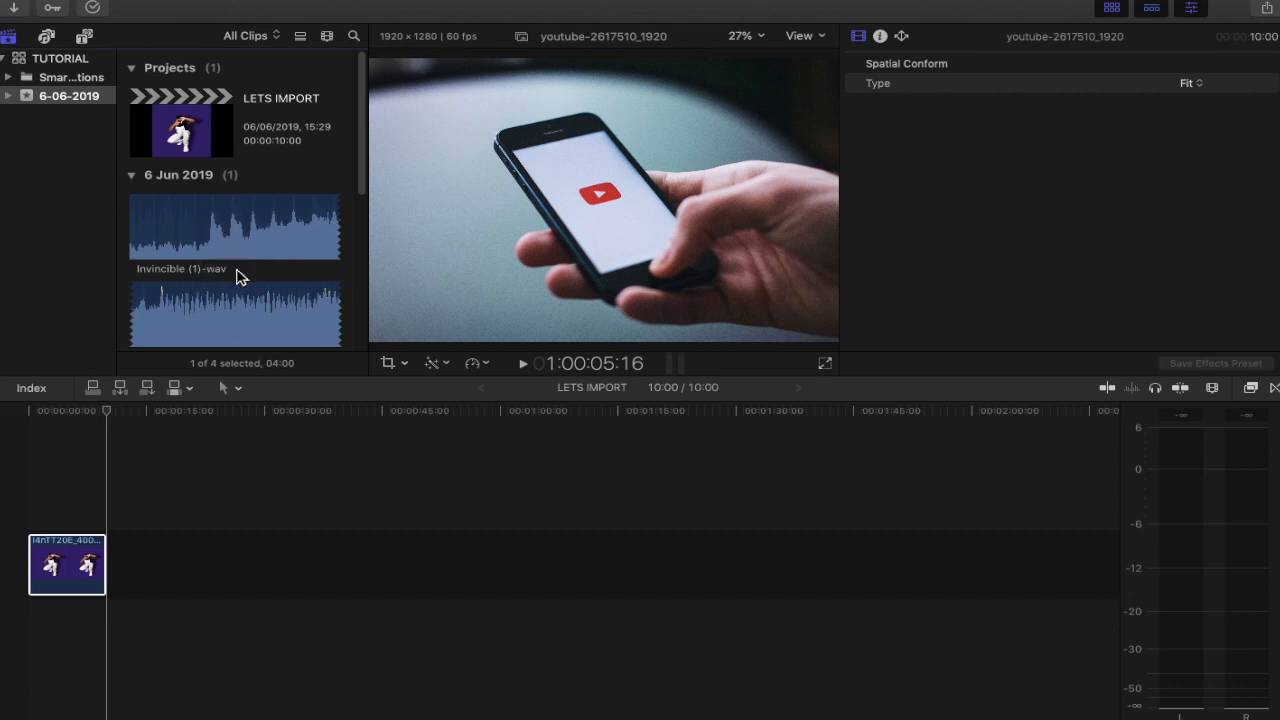
Append the selected 4-second range of the youtube-2617510_1920 photo after the first clip in the timeline
scroll(237, 277, down, 5)
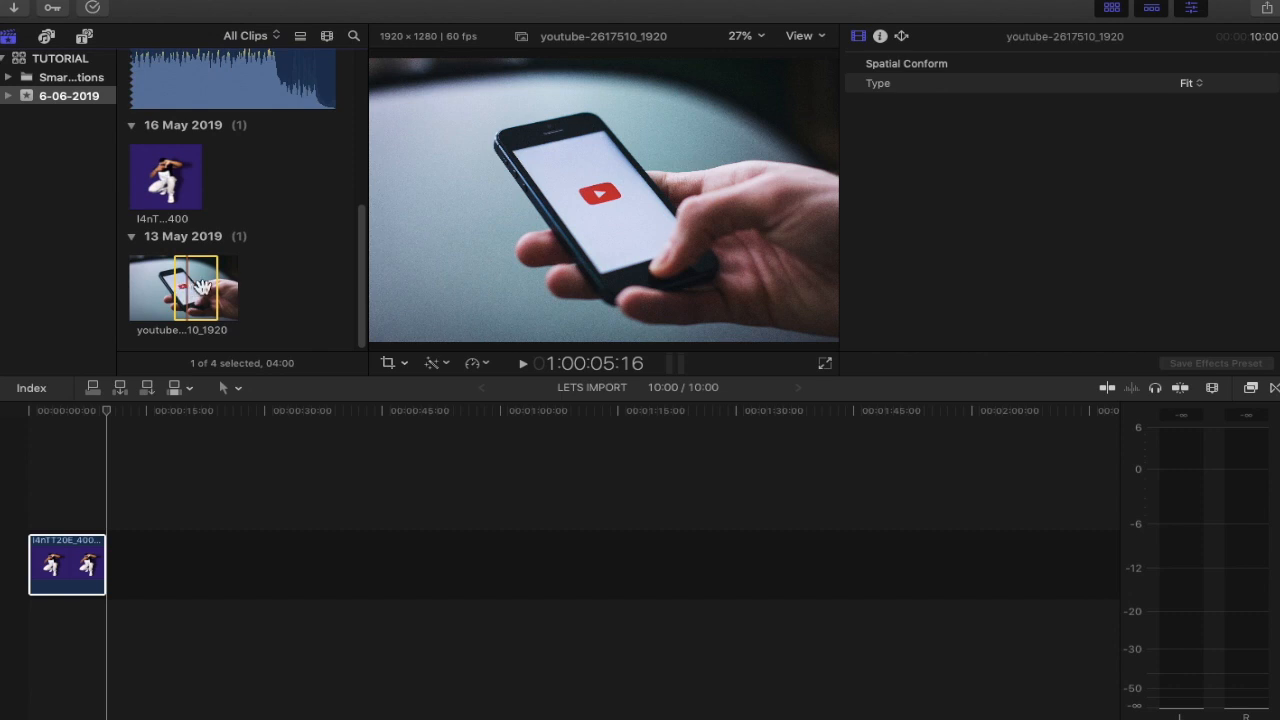
drag(199, 287, 172, 552)
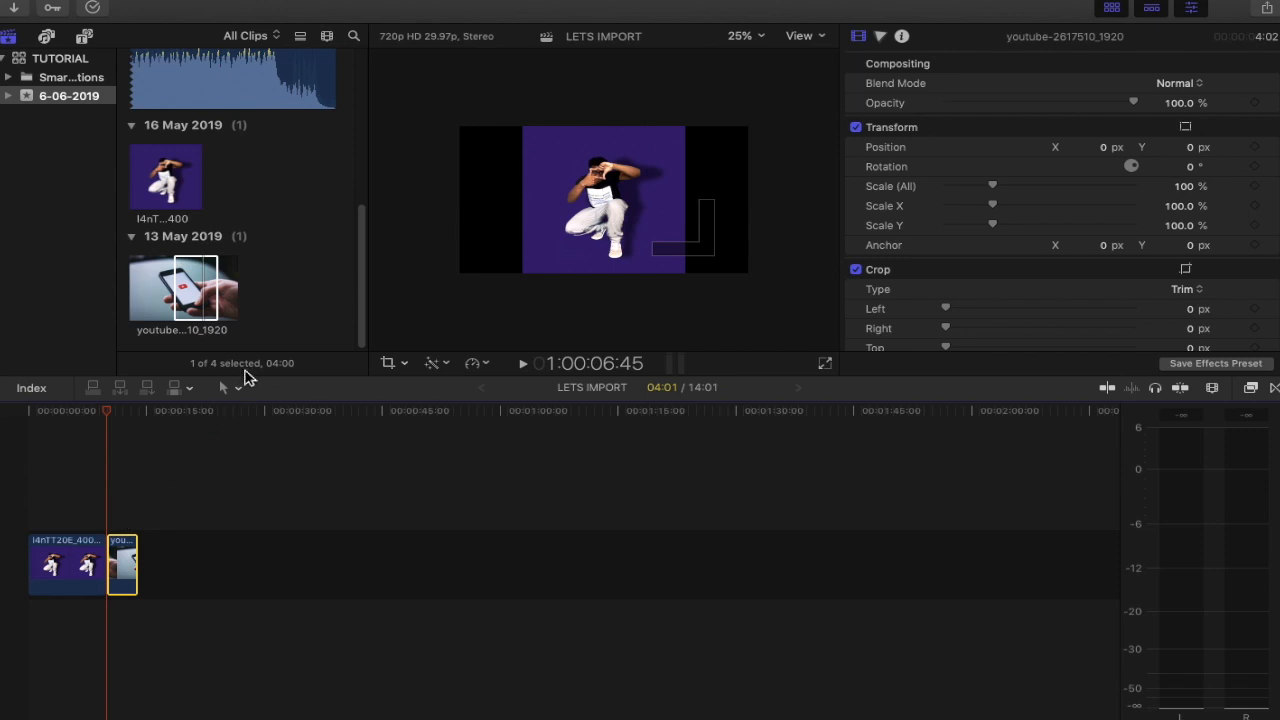
Select the Invincible (1)-wav audio clip in the browser and preview how it sounds
scroll(240, 180, up, 5)
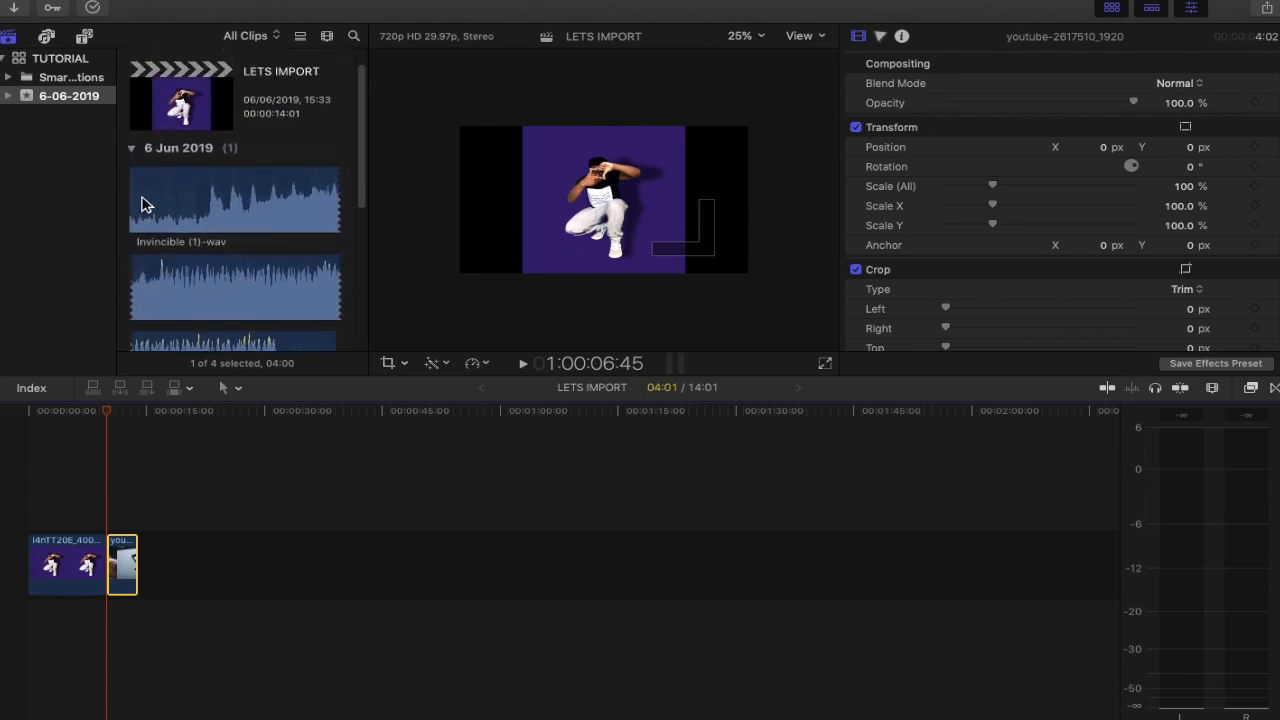
click(142, 204)
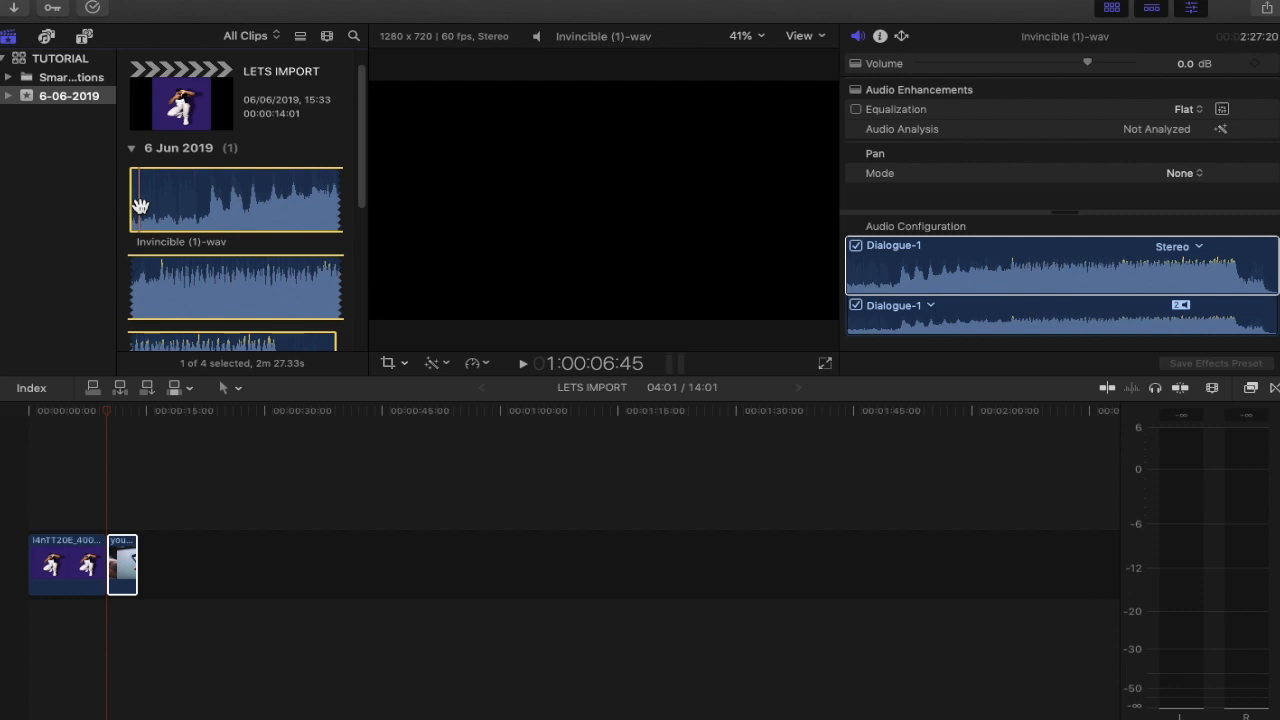
key(space)
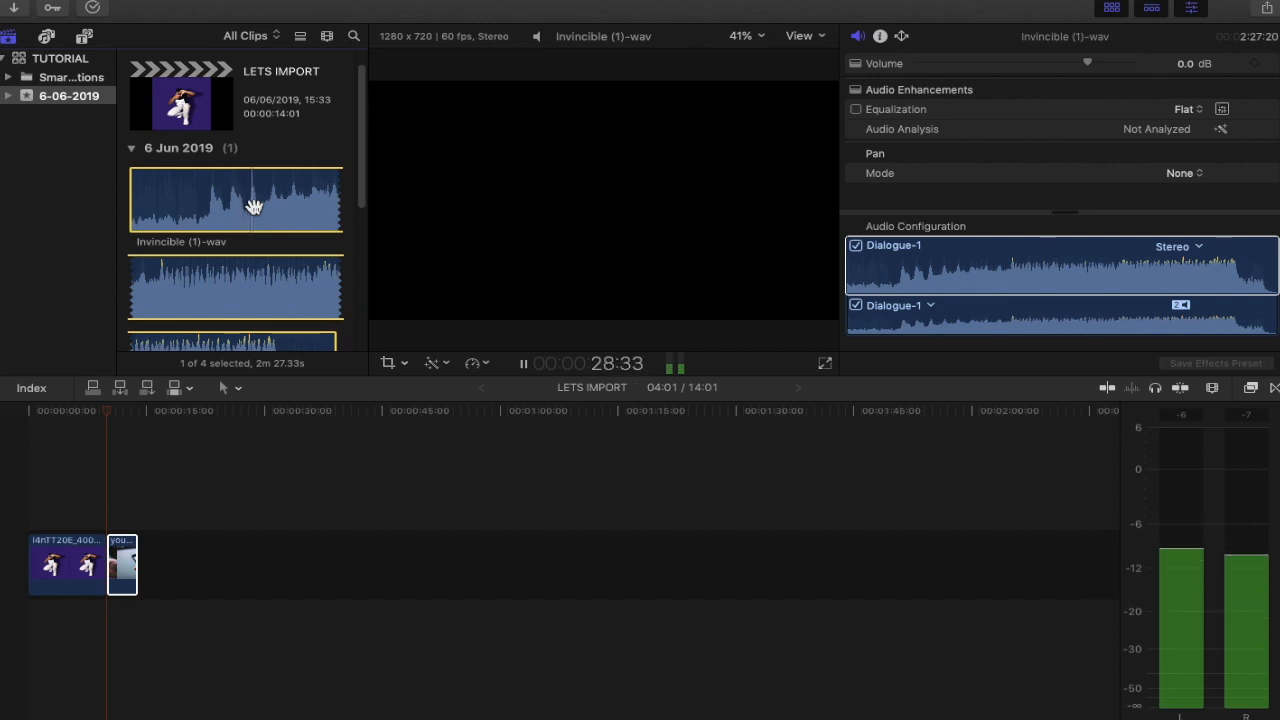
key(space)
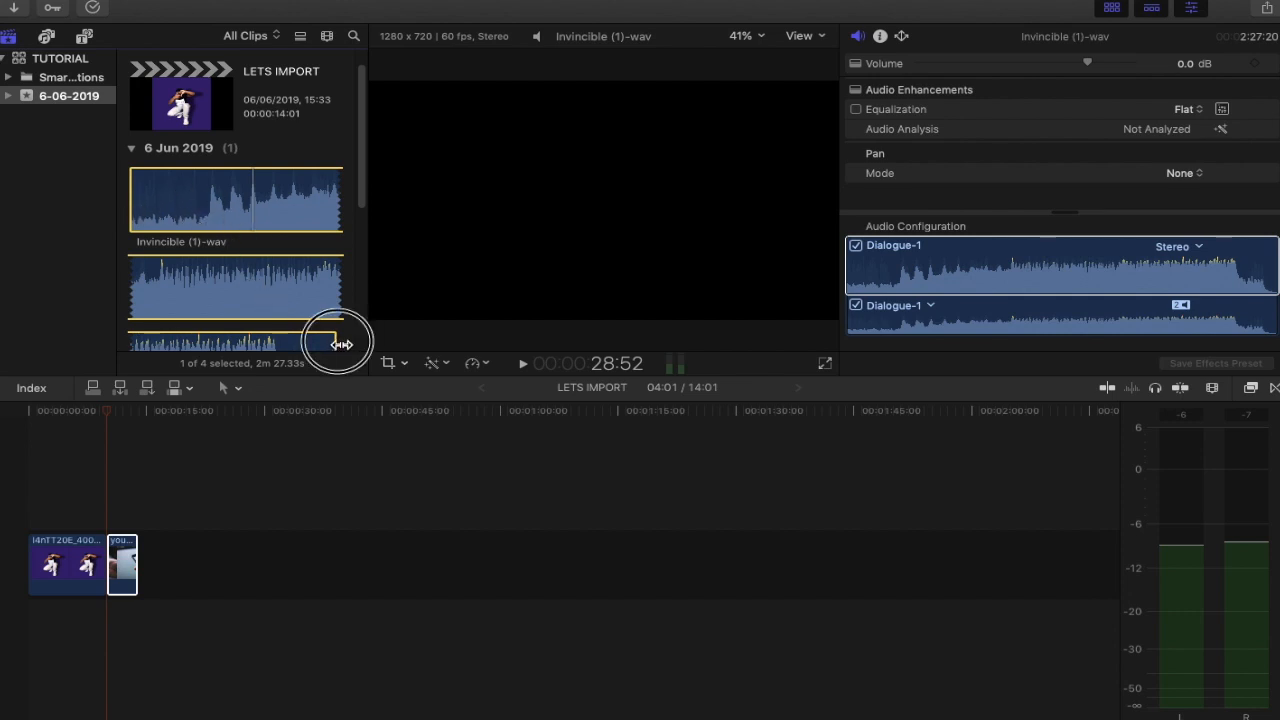
Limit the Invincible (1)-wav selection to its first 18.75 seconds and place it beneath the first clip at the timeline's start
scroll(320, 335, down, 2)
drag(241, 235, 210, 171)
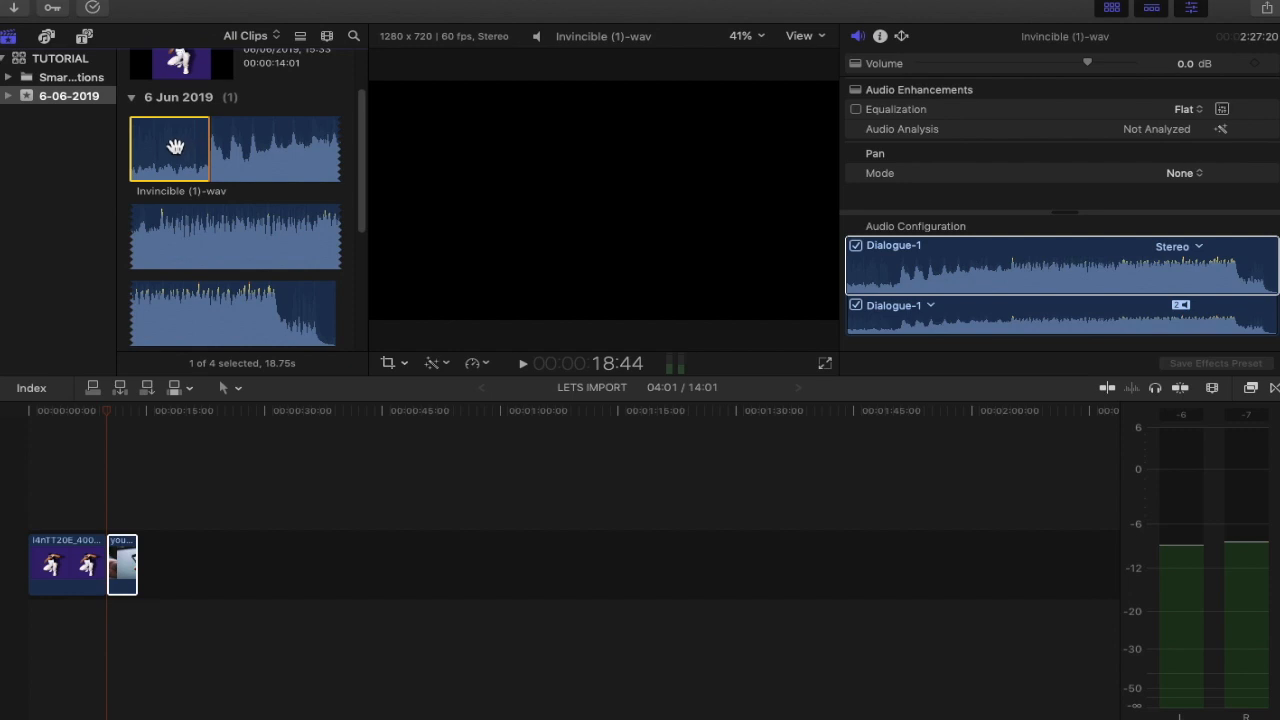
click(175, 147)
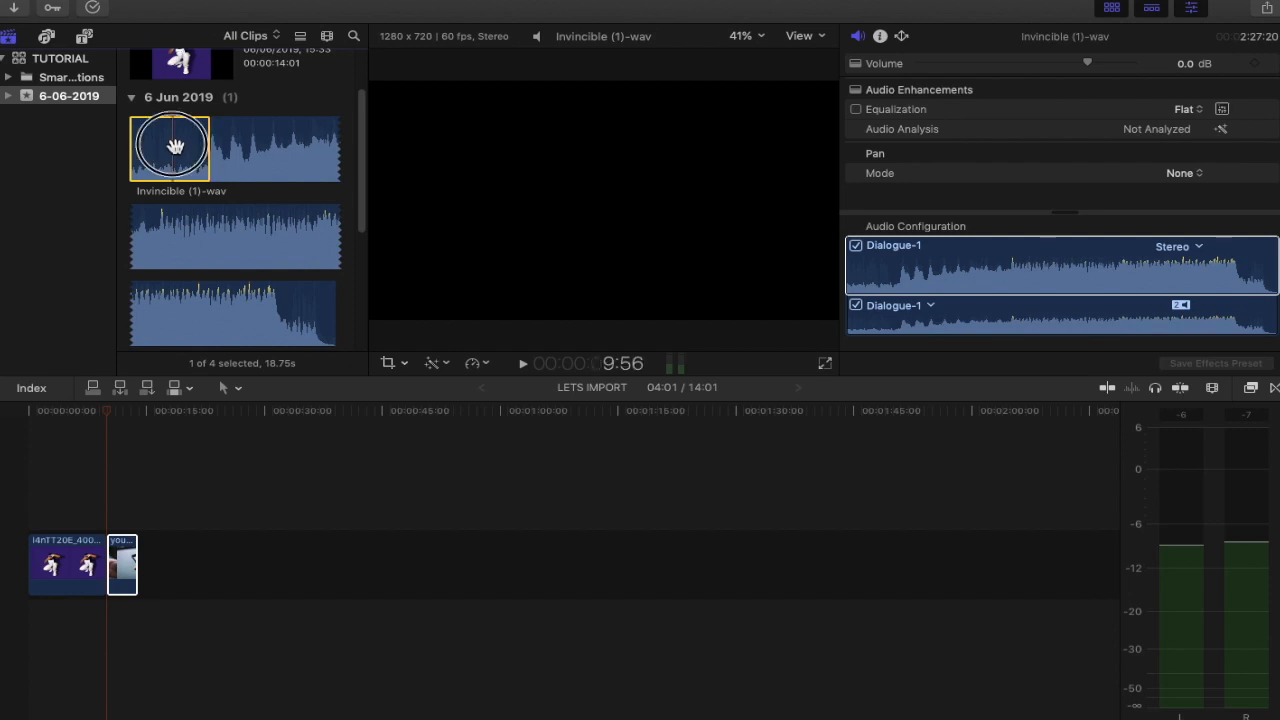
drag(175, 147, 29, 663)
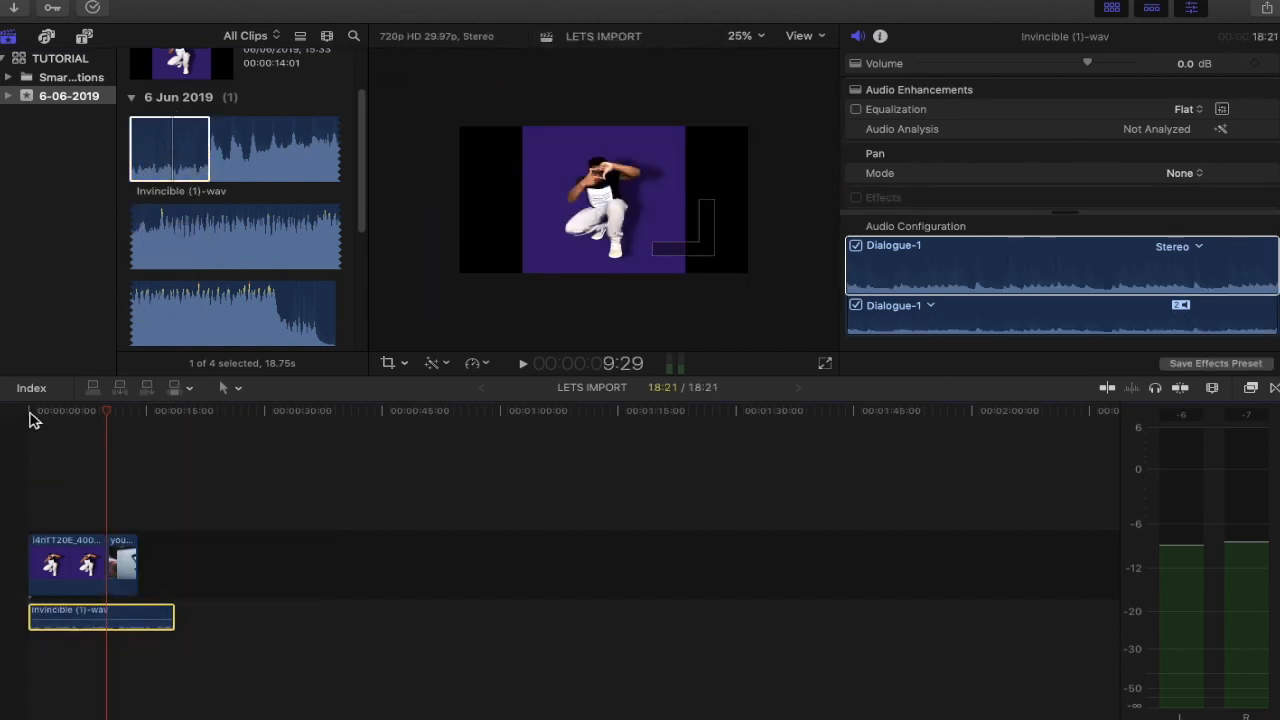
Play the timeline from its beginning to check the images with the added audio
click(30, 414)
key(space)
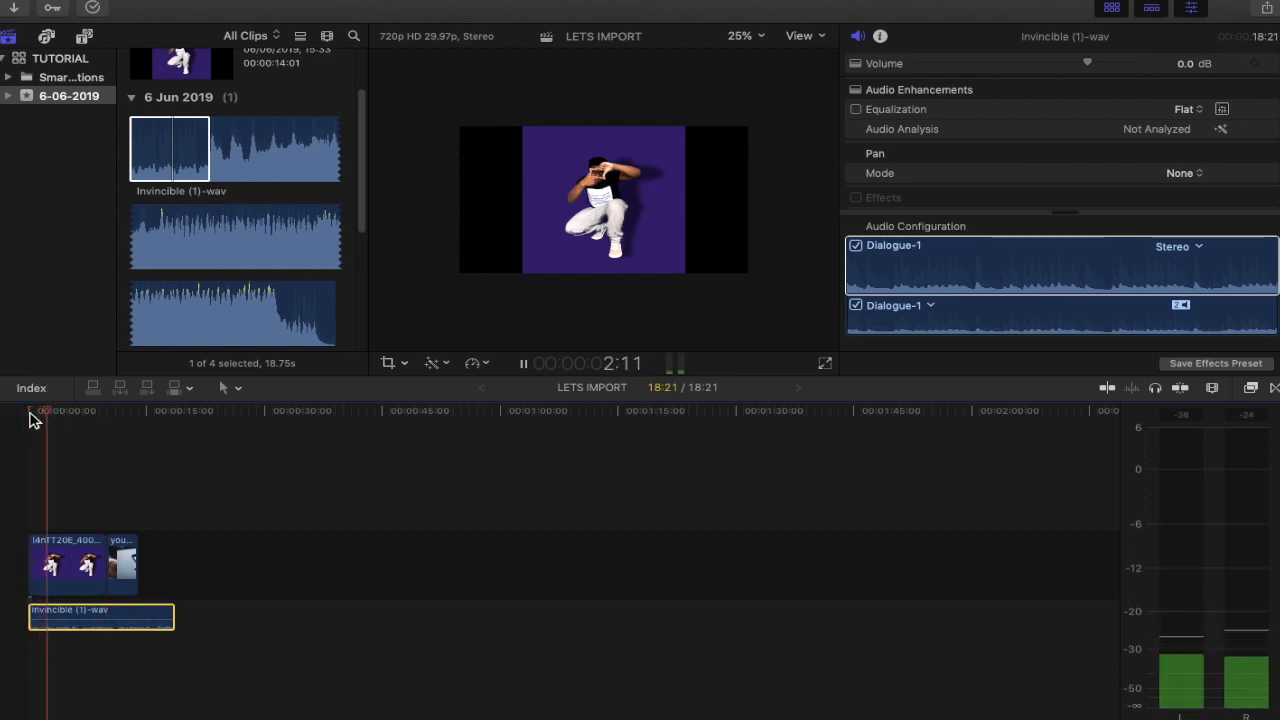
key(space)
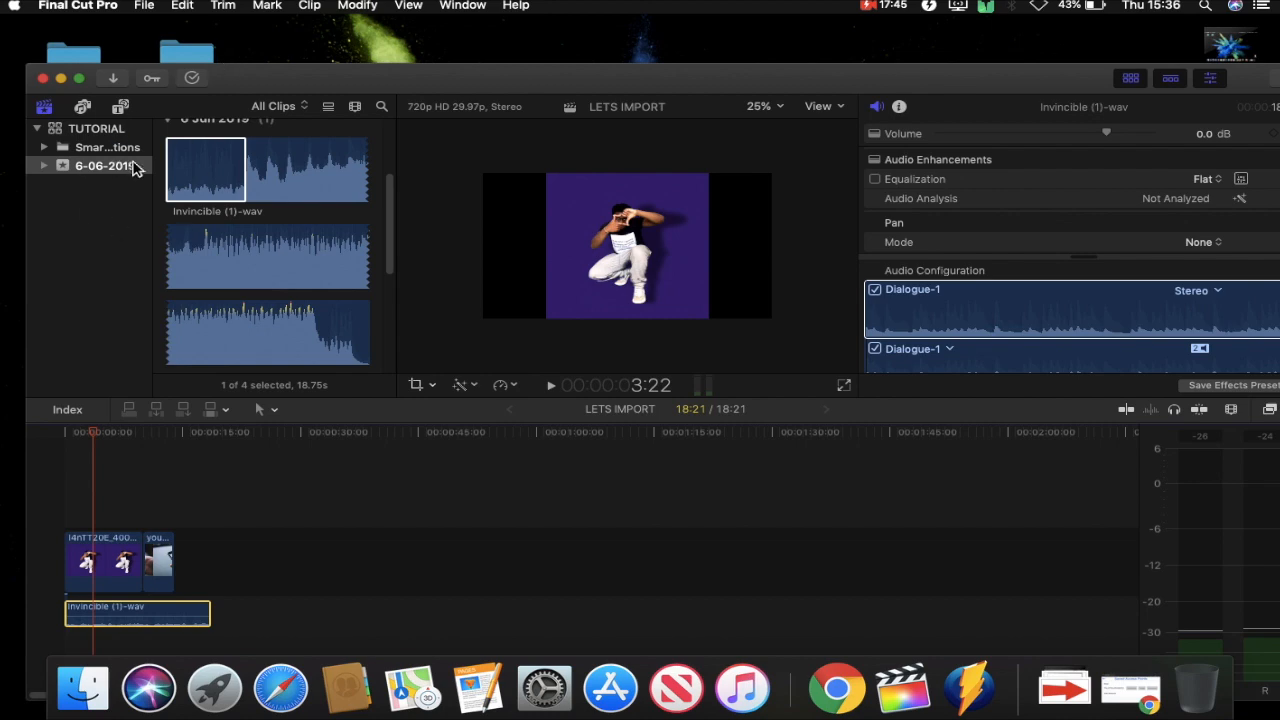
Move the editor window aside to reveal the desktop and open the Lets Import folder in Finder
drag(250, 88, 553, 55)
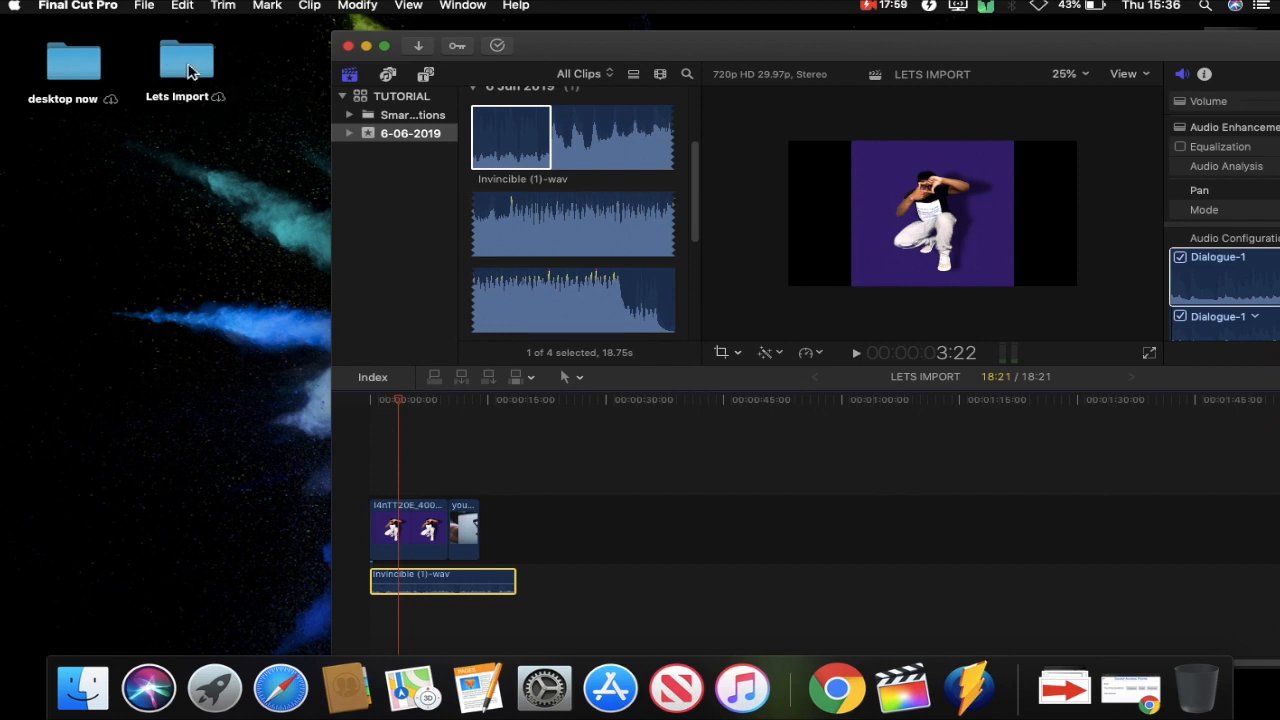
click(193, 71)
double_click(199, 69)
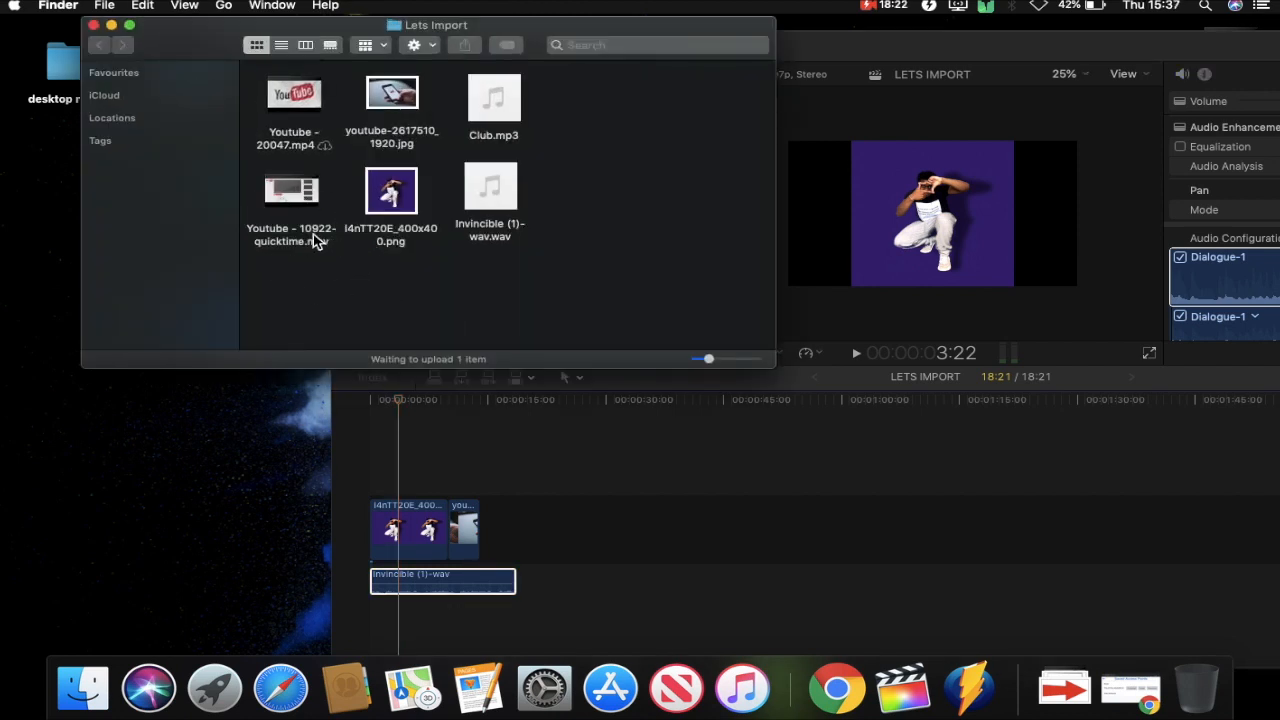
Add Youtube - 10922-quicktime.mov from the Finder folder to the end of the timeline and return the editor to full screen
mouse_move(276, 212)
click(275, 198)
drag(277, 198, 497, 550)
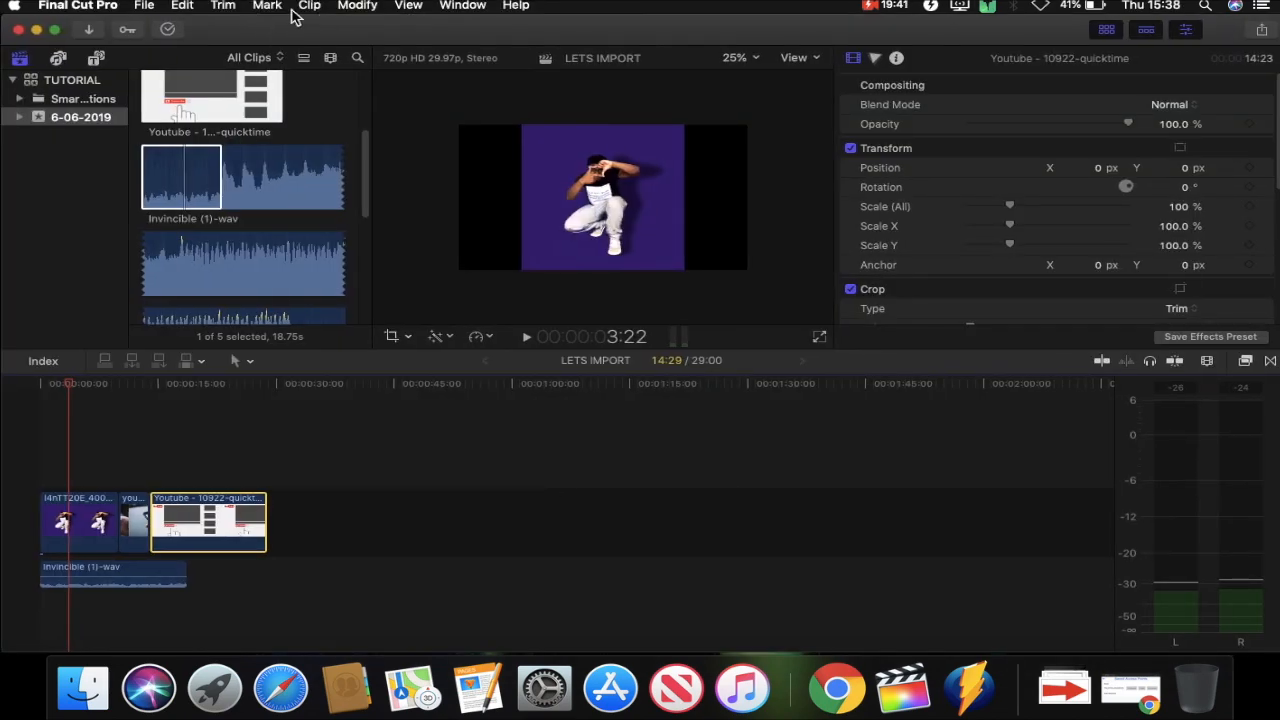
click(55, 31)
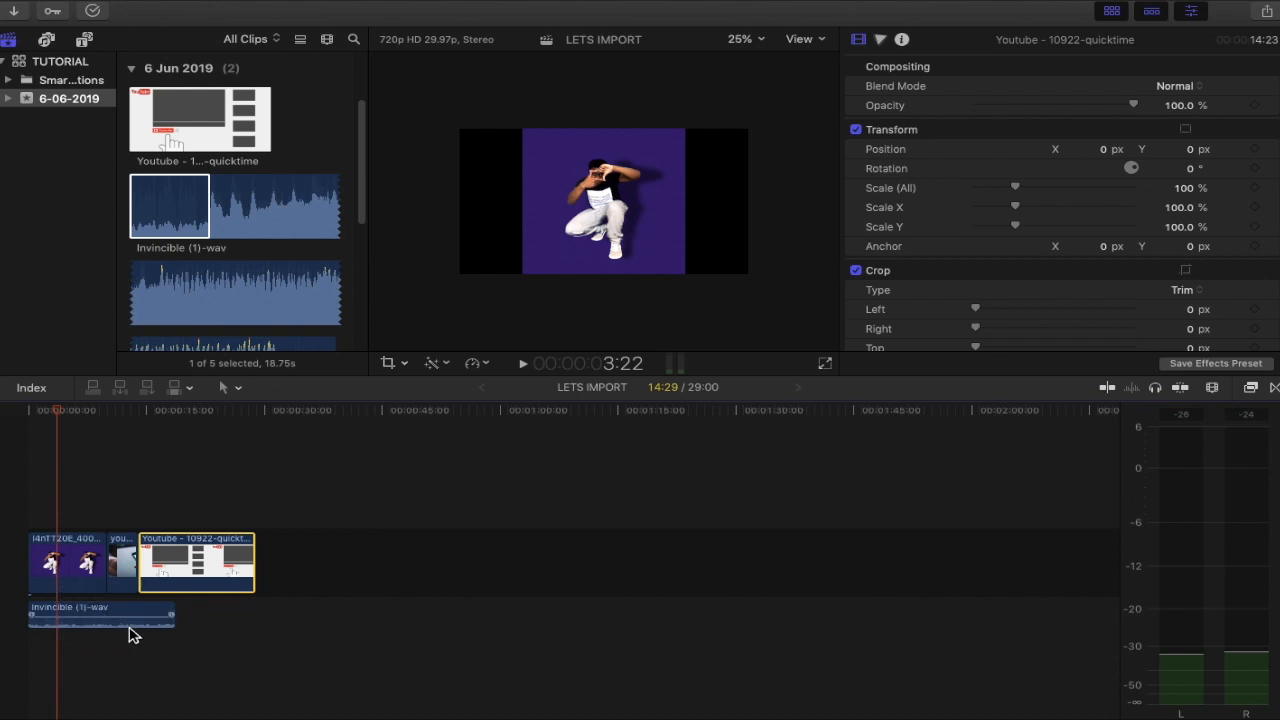
Check the phone photo and the added YouTube video by moving the playhead to several points along the timeline
click(126, 418)
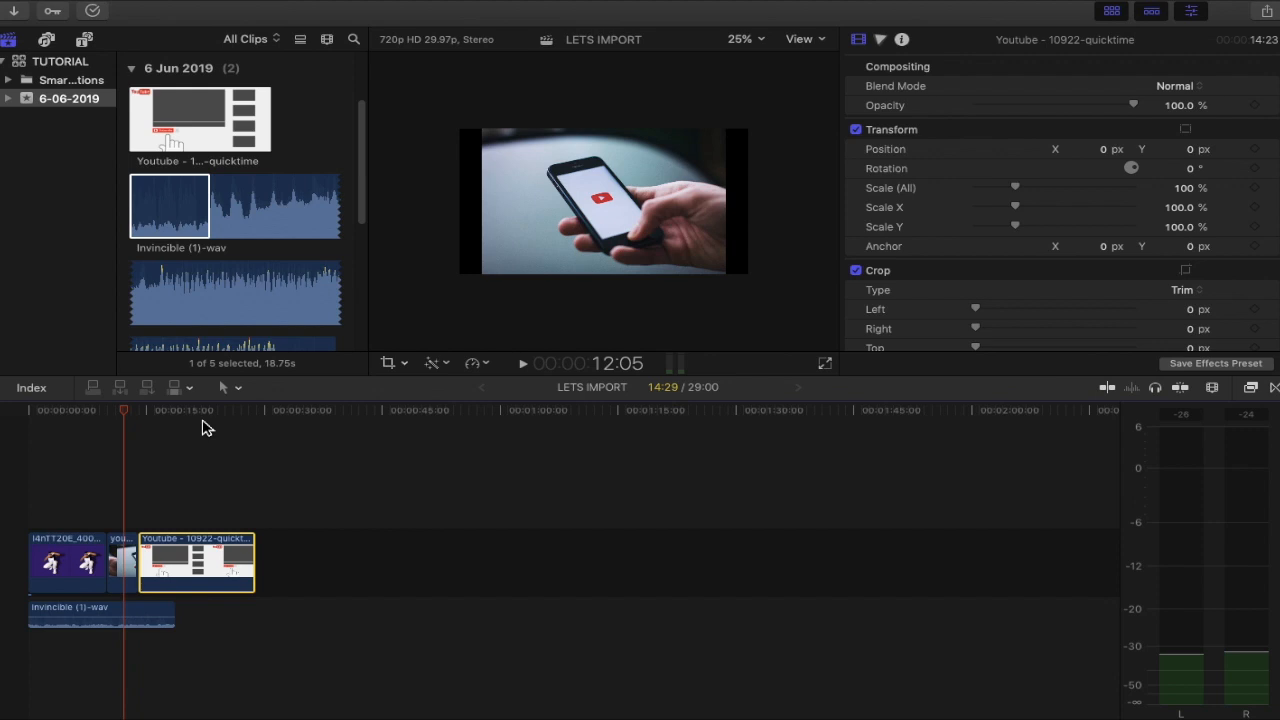
click(203, 428)
click(186, 541)
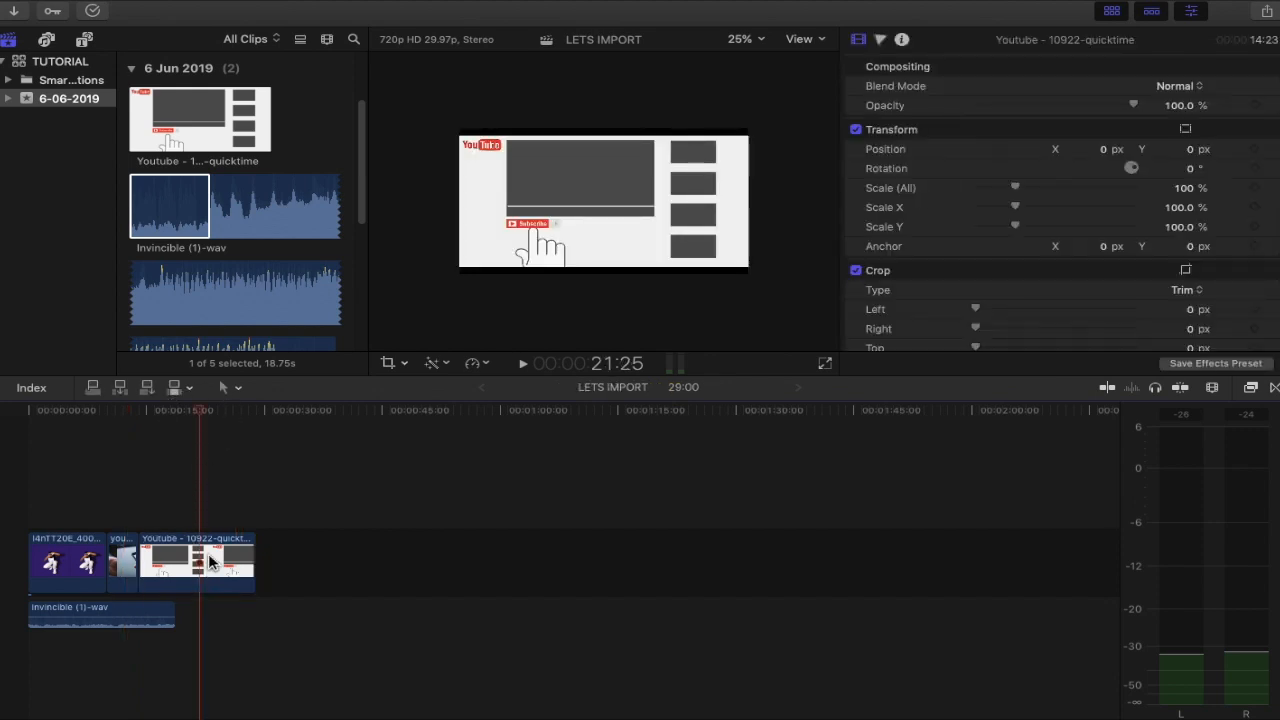
click(178, 425)
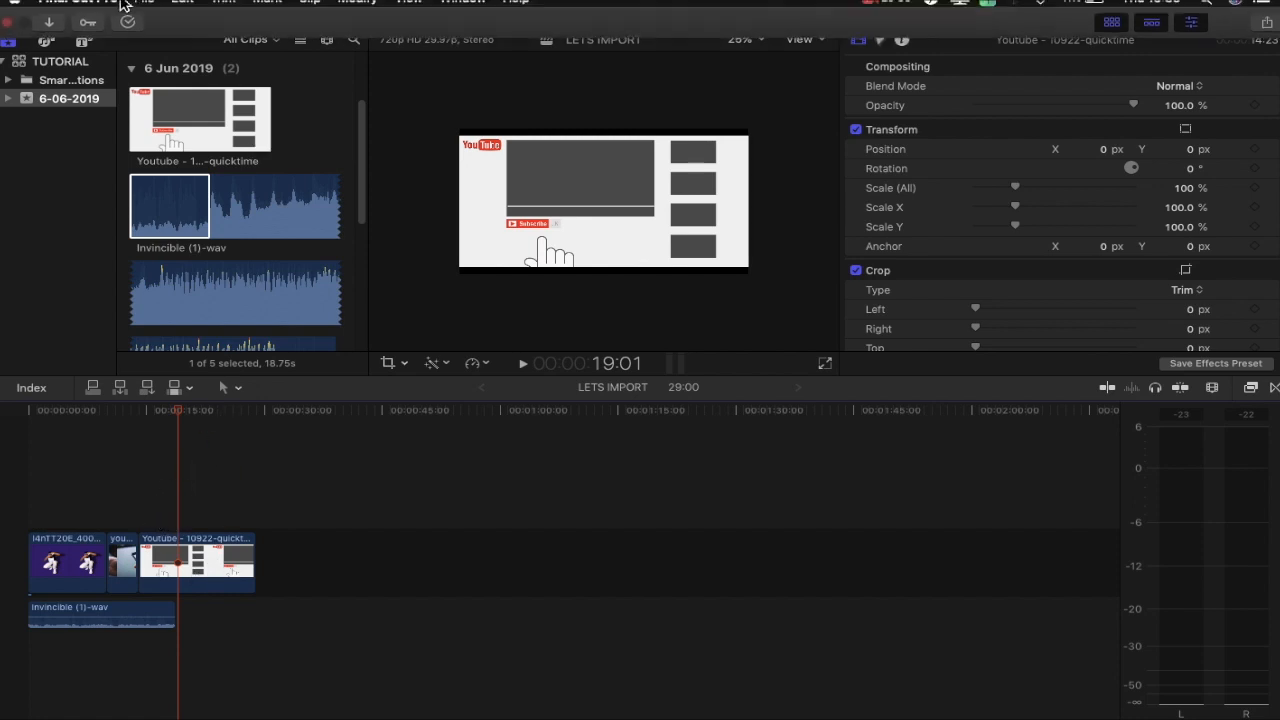
Open the Media Import window to review its event and file options, and close it without importing
click(144, 6)
mouse_move(182, 108)
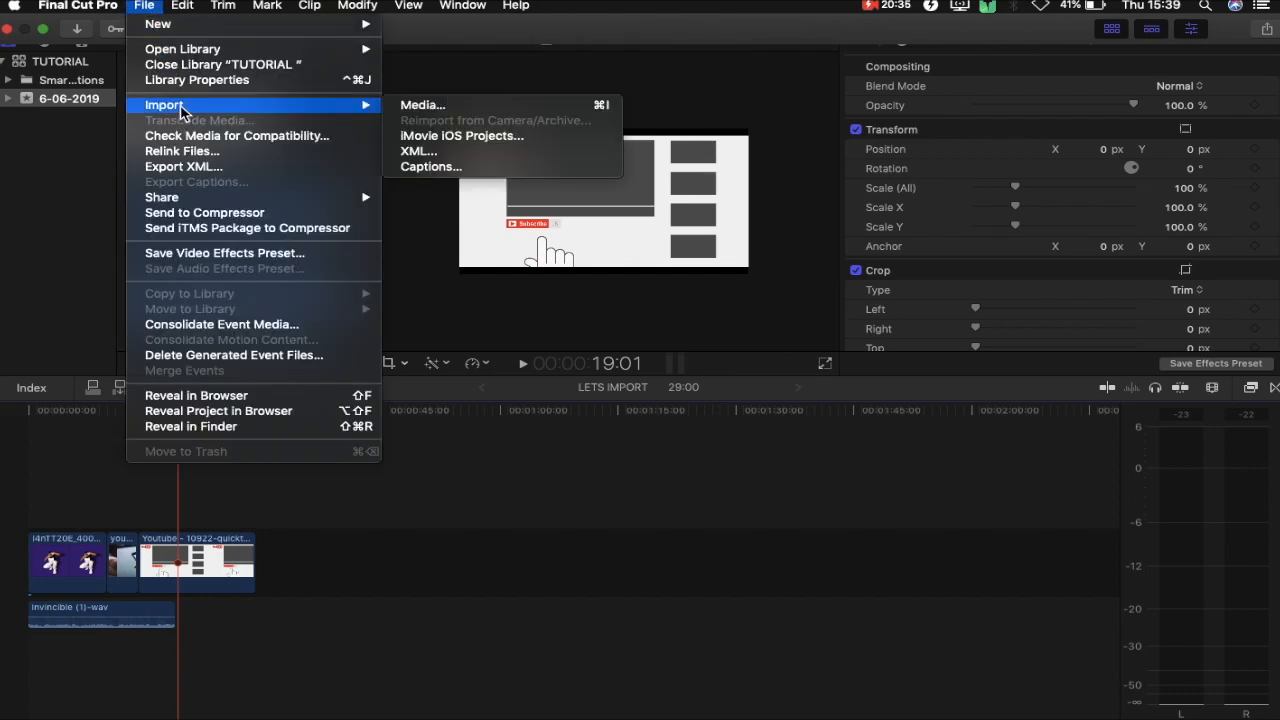
click(420, 105)
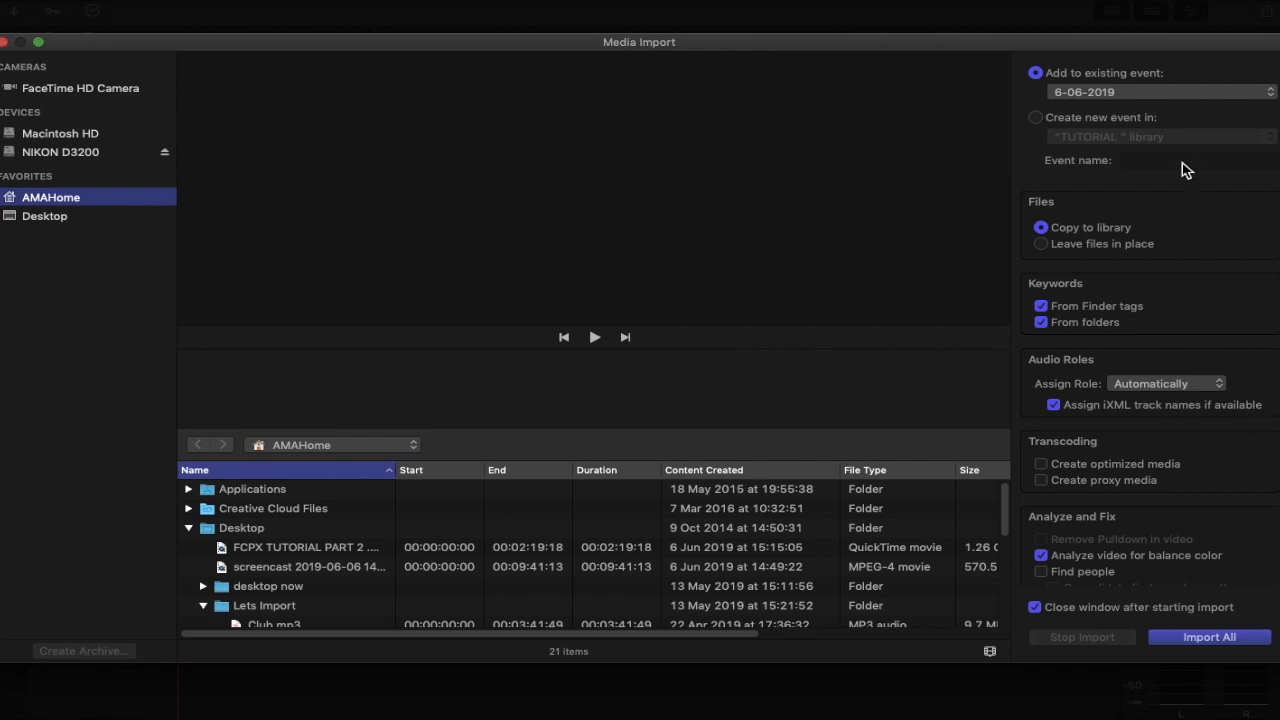
click(5, 42)
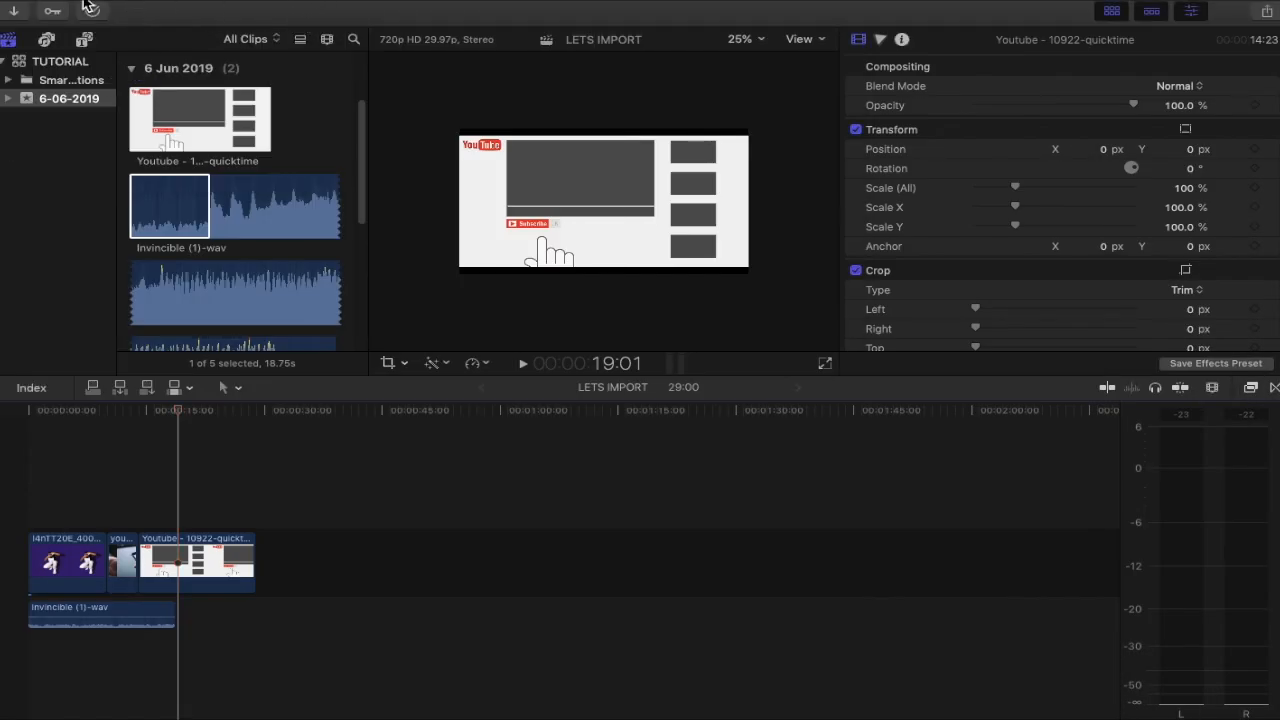
Place Club.mp3 from the Lets Import Finder folder beneath the Invincible audio at the timeline's start, close the folder and restore the editor window
mouse_move(82, 1)
click(43, 33)
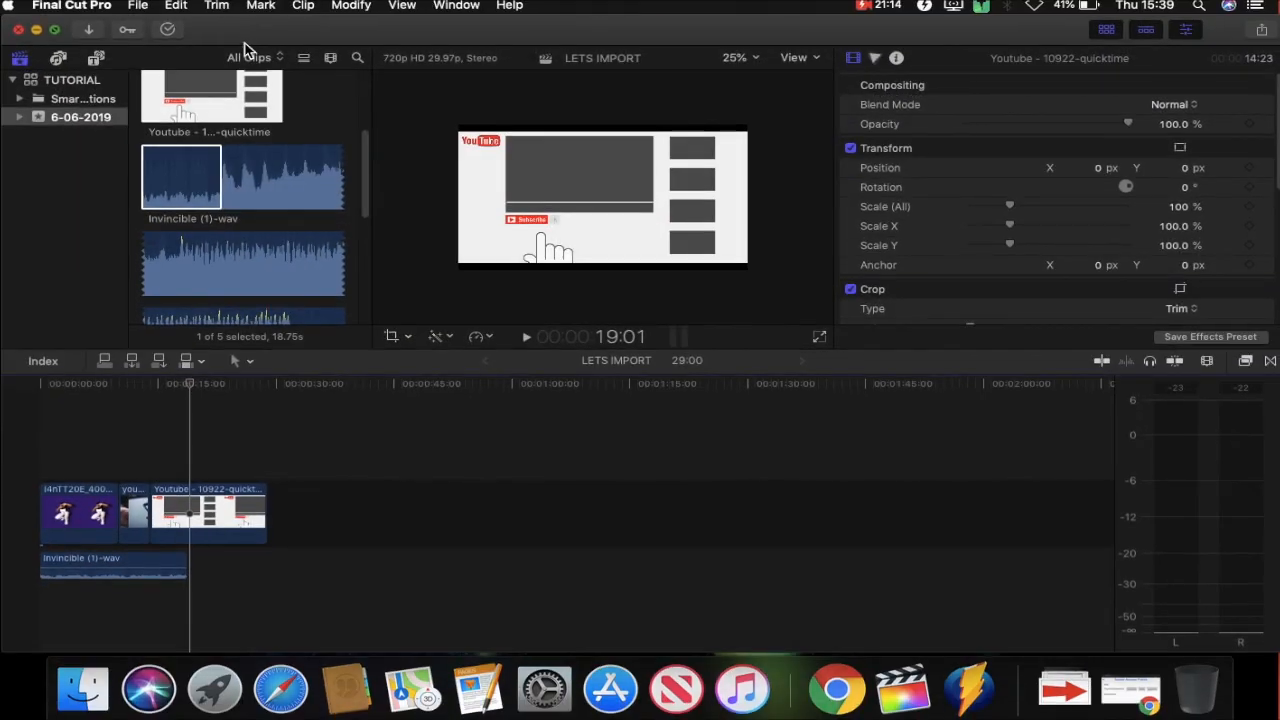
drag(232, 40, 674, 40)
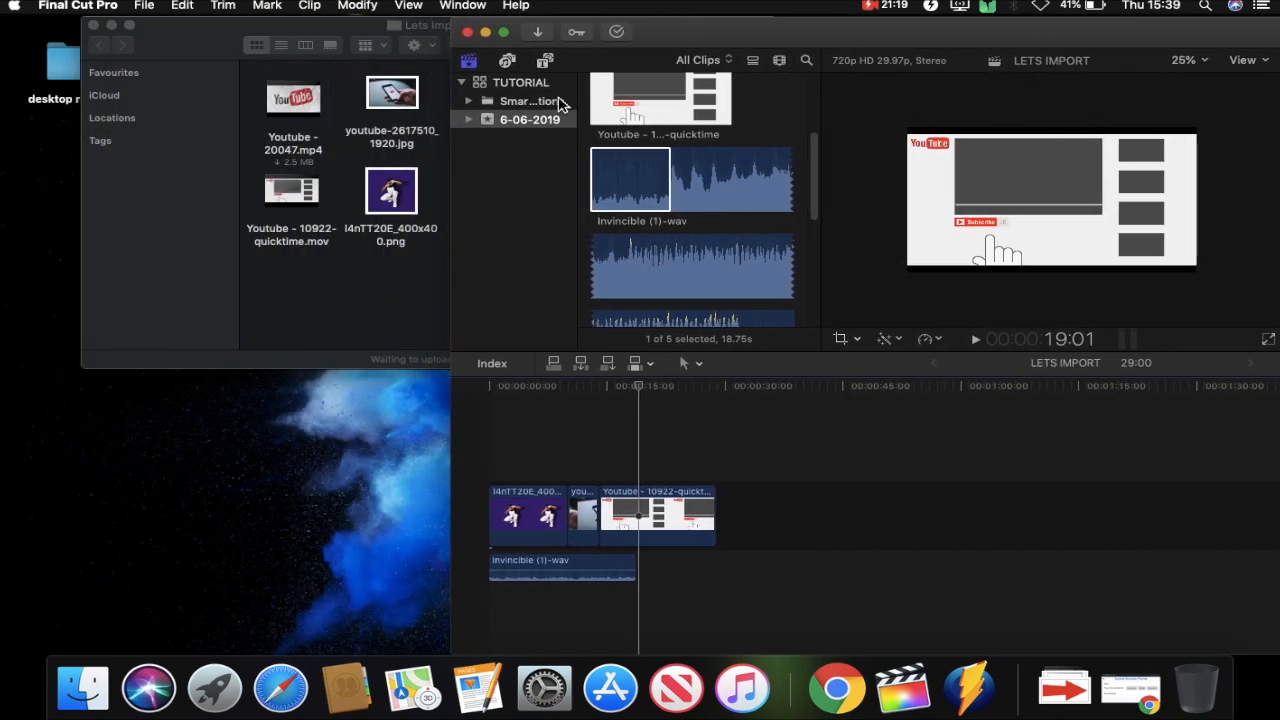
click(350, 303)
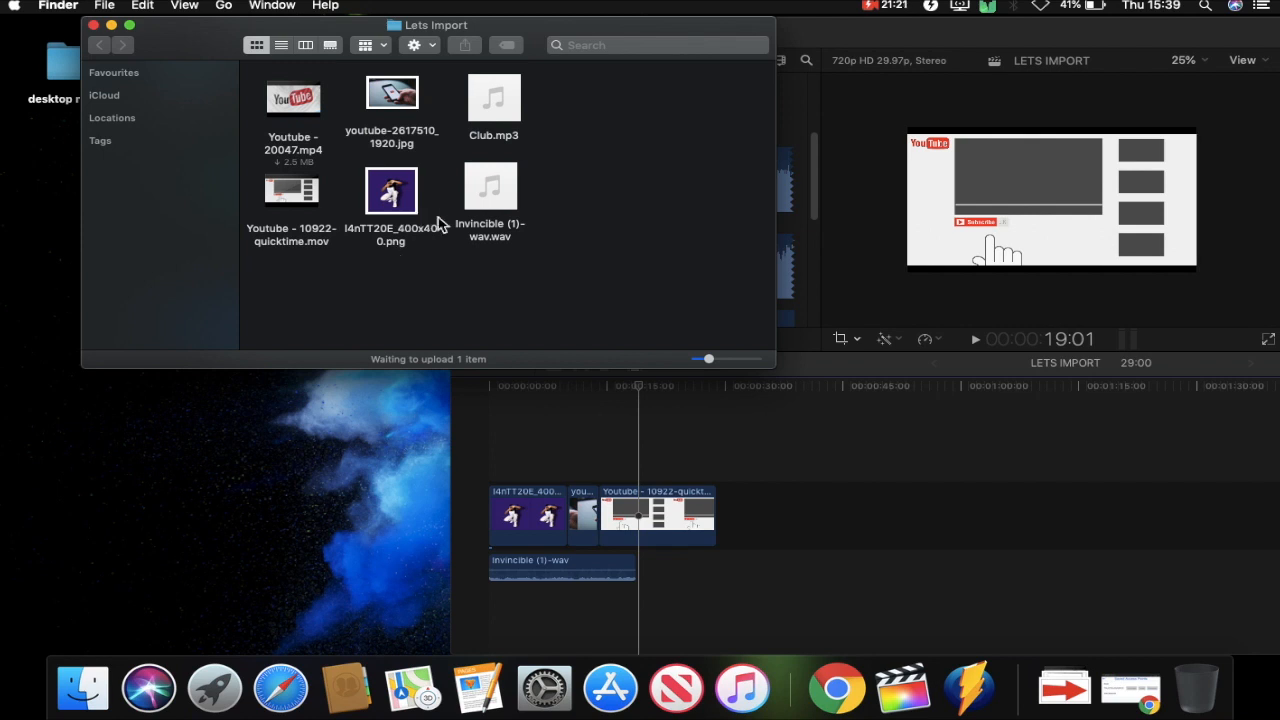
mouse_move(479, 114)
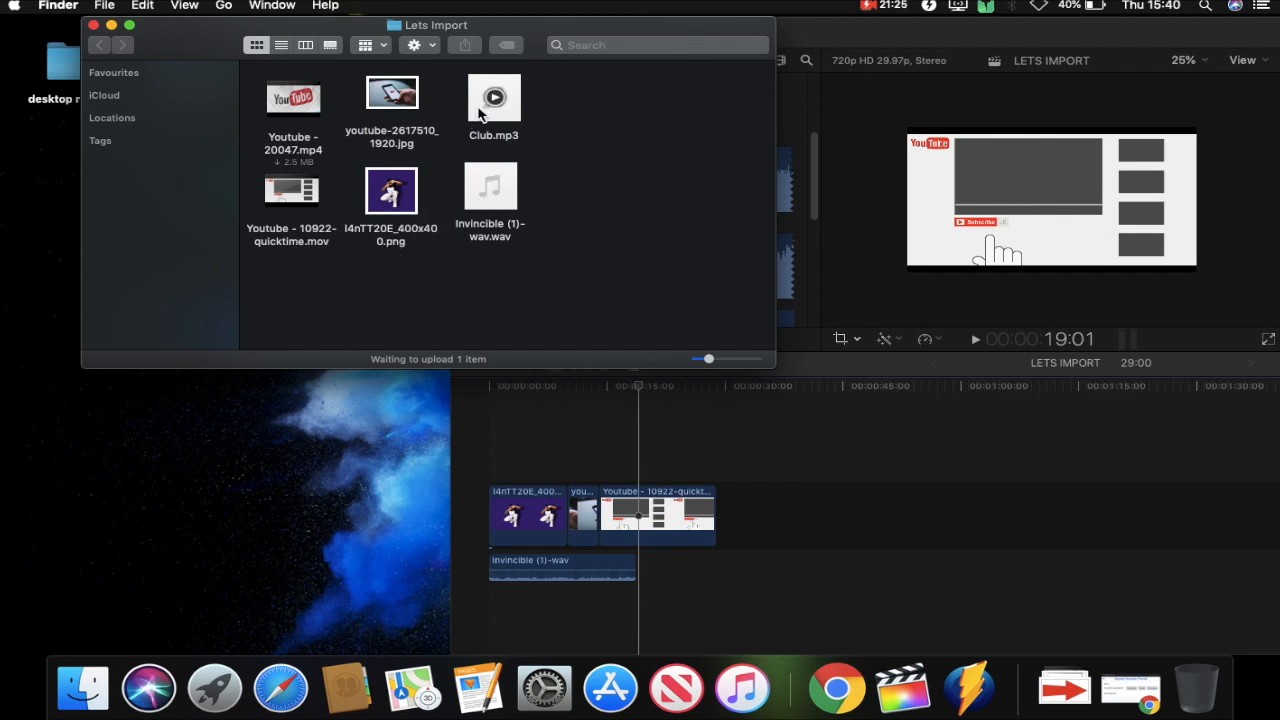
drag(479, 114, 487, 612)
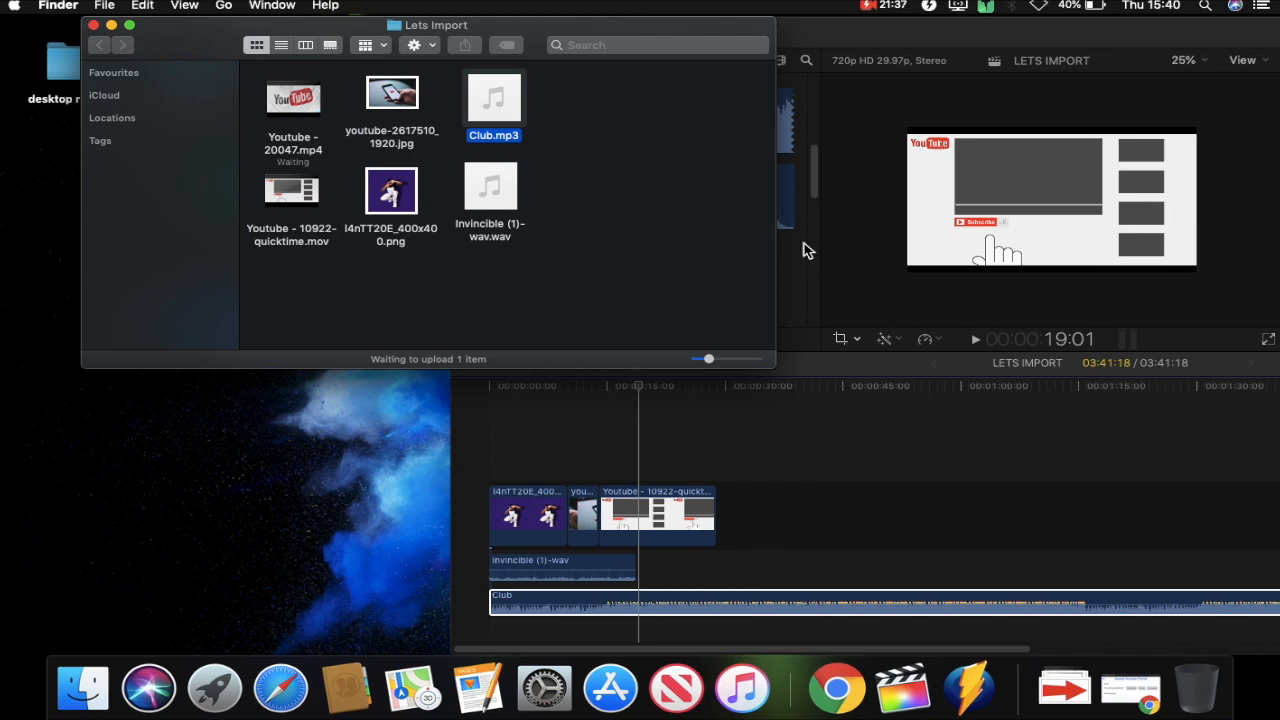
click(93, 26)
drag(686, 37, 234, 29)
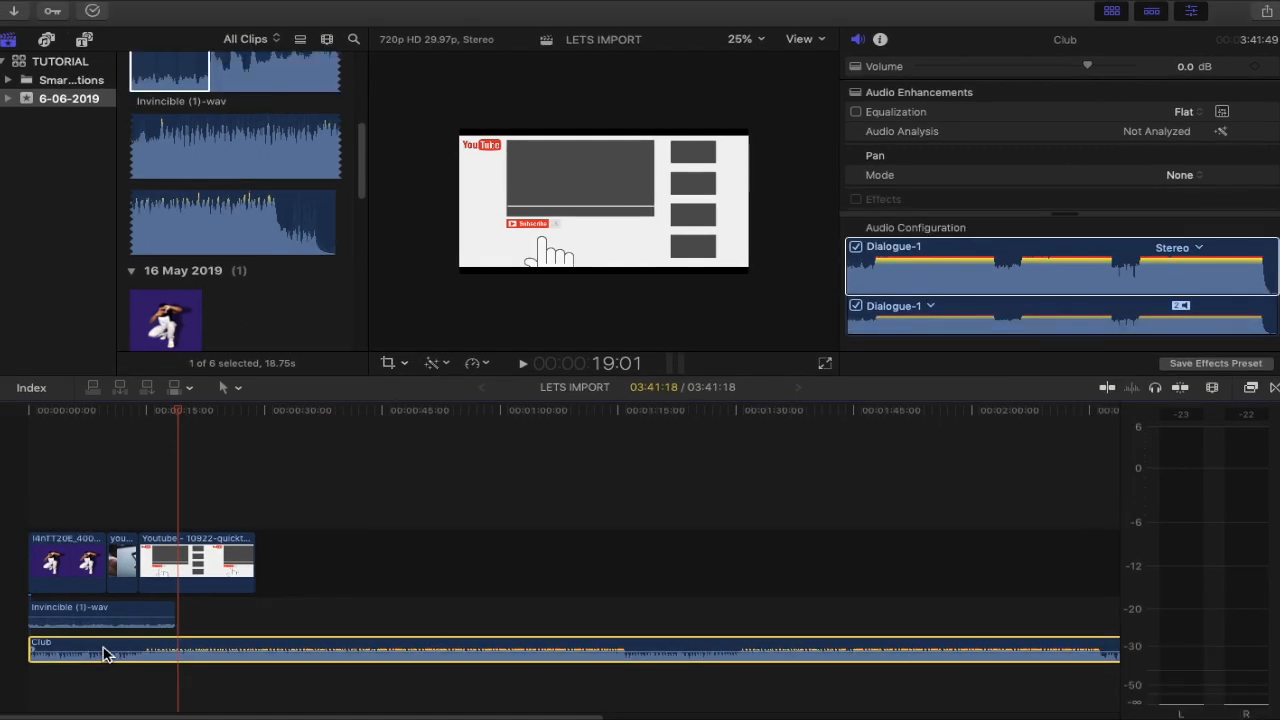
click(113, 603)
drag(105, 652, 250, 621)
click(196, 103)
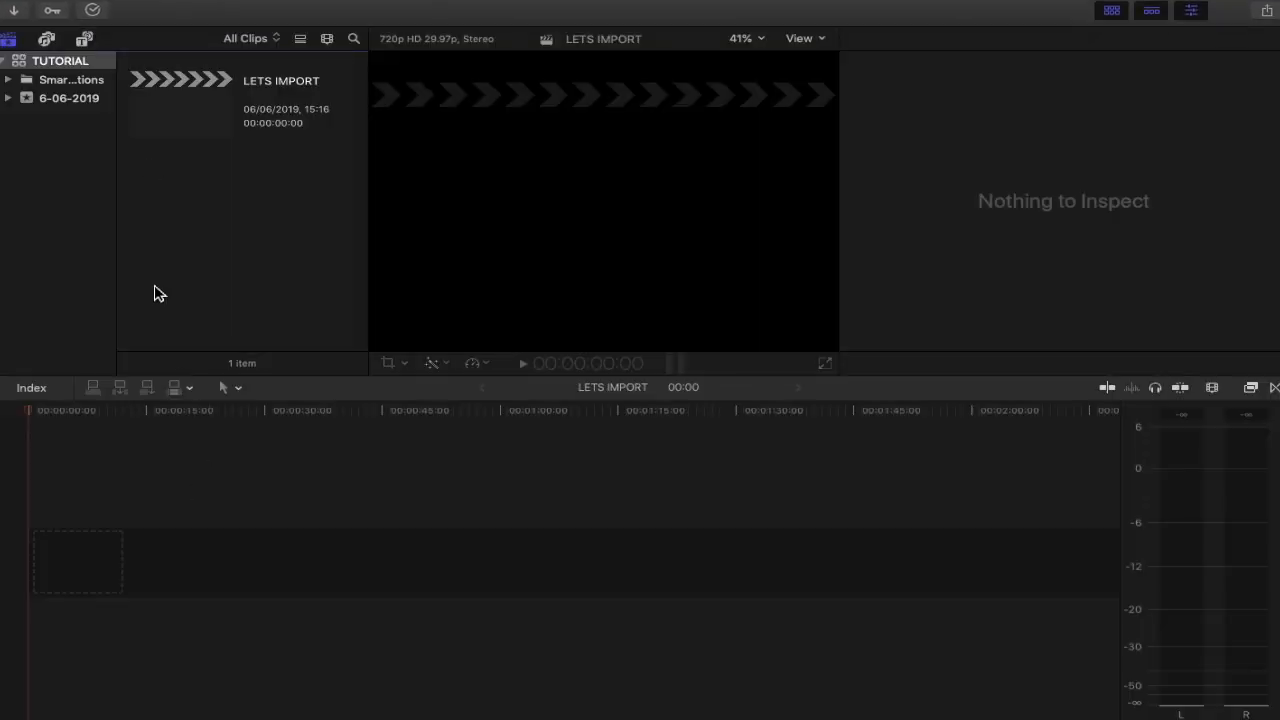
Open the Media Import window to bring media into the empty LETS IMPORT project
key(super+i)
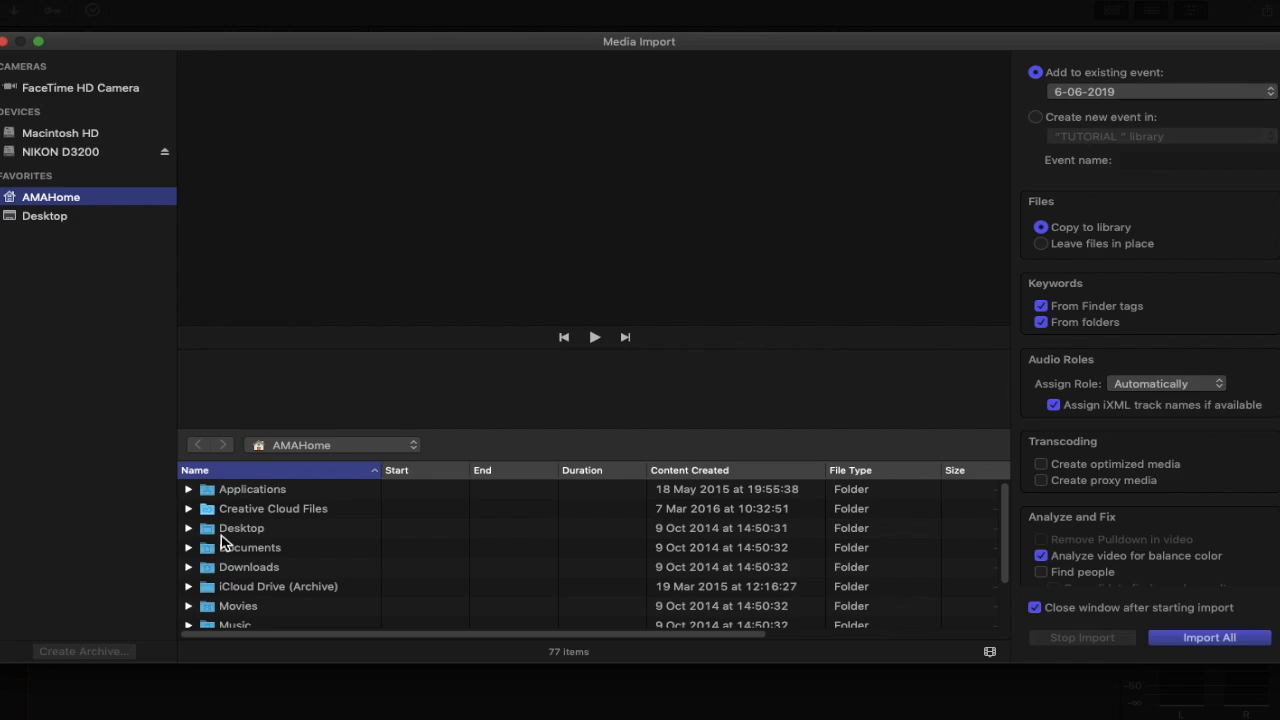